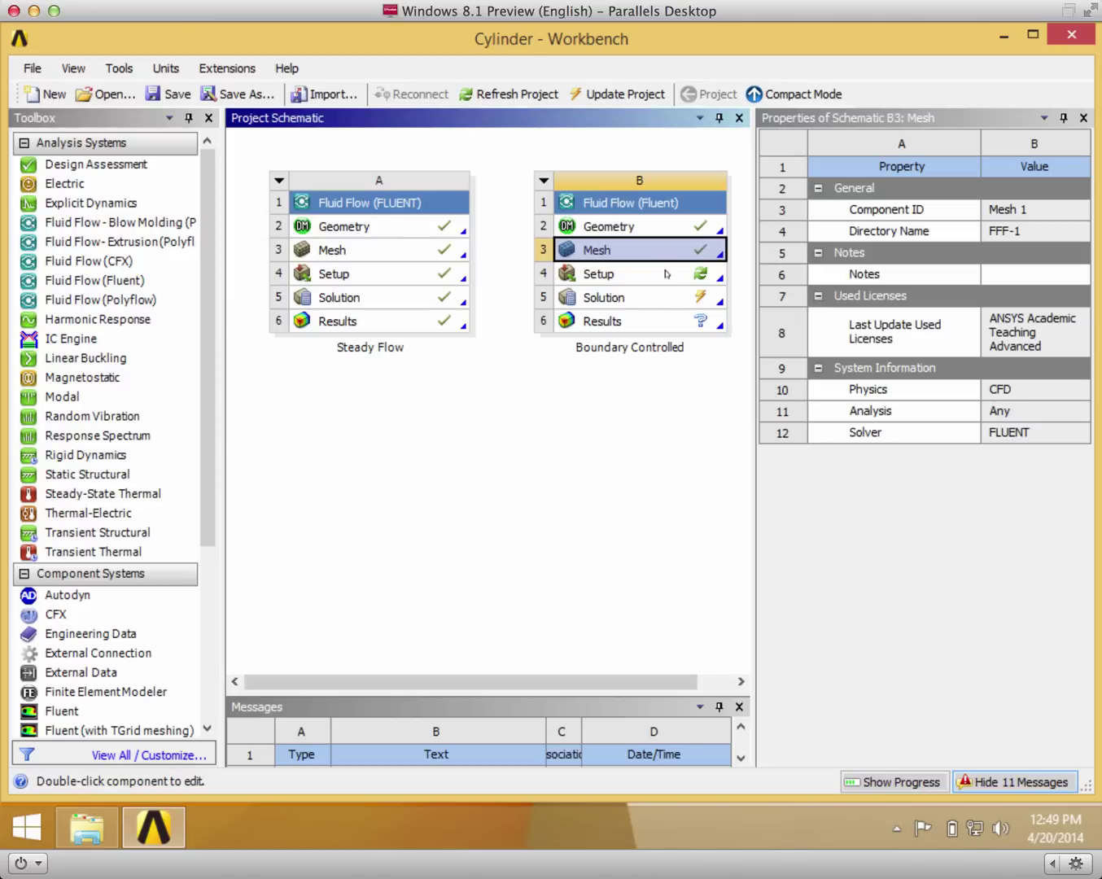
- Launch Fluent from the Boundary Controlled system's Setup cell (B4)
double_click(665, 273)
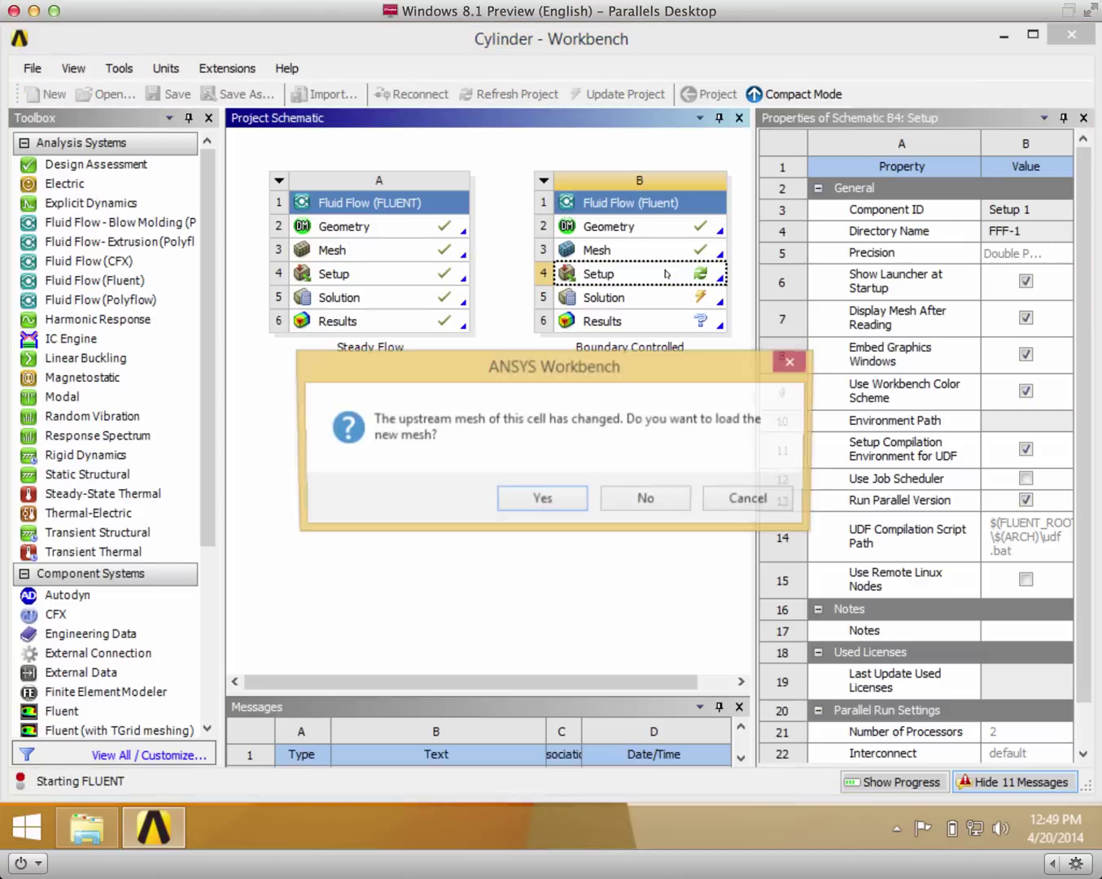
- Load the updated mesh and start Fluent in Serial mode
left_click(543, 499)
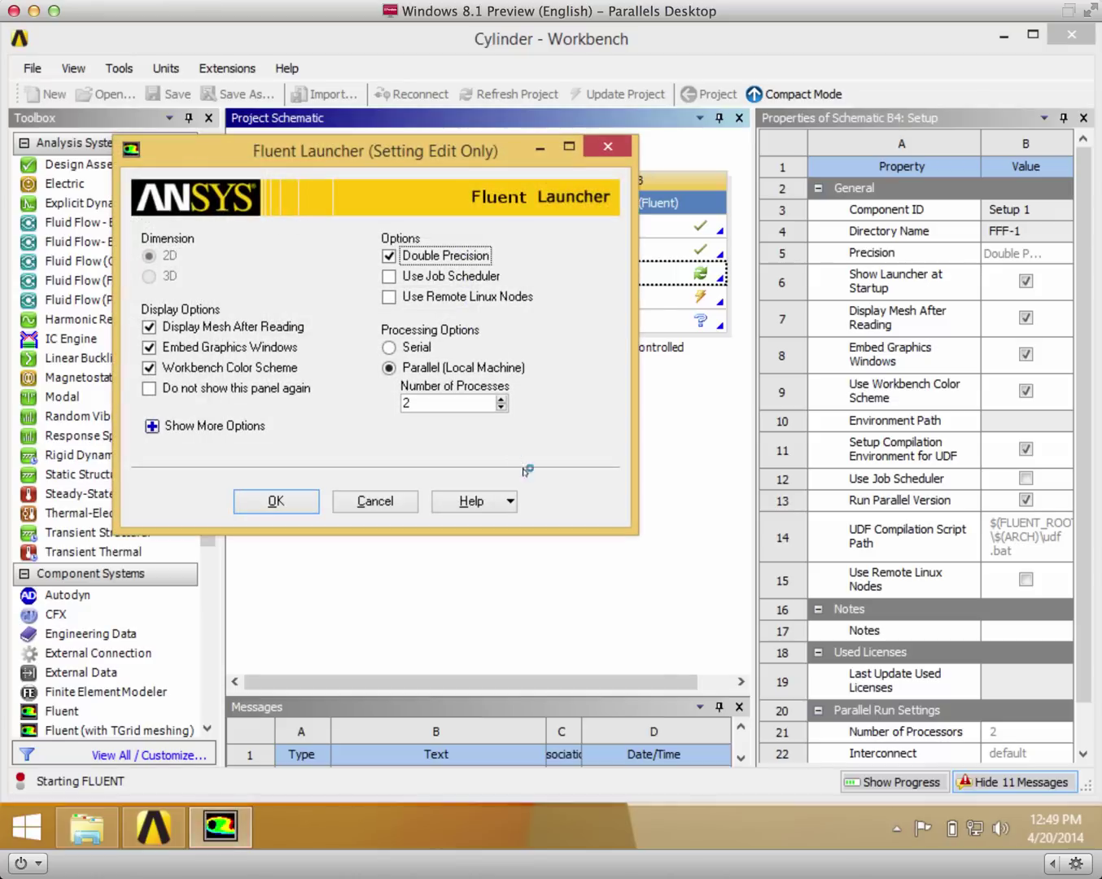
left_click(398, 356)
left_click(260, 504)
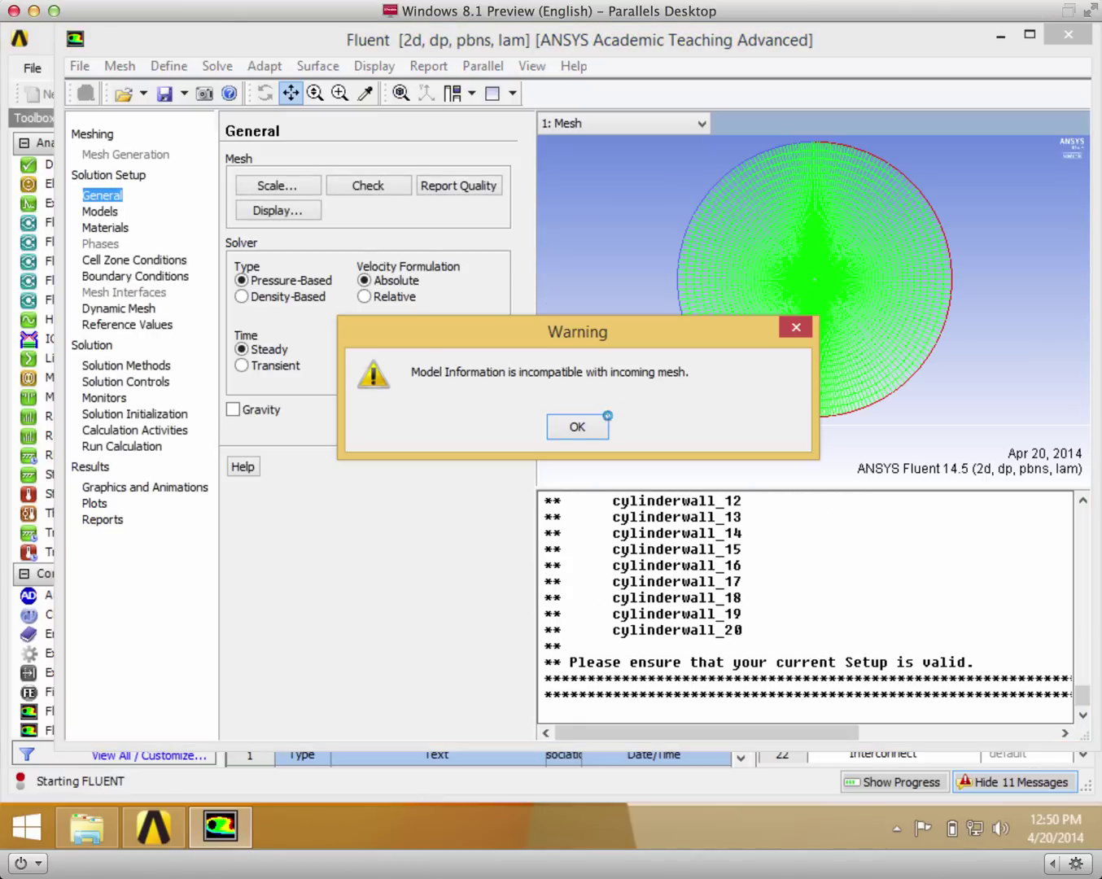
- Dismiss the incompatibility warning, review the models, and select air among the fluid materials
left_click(579, 425)
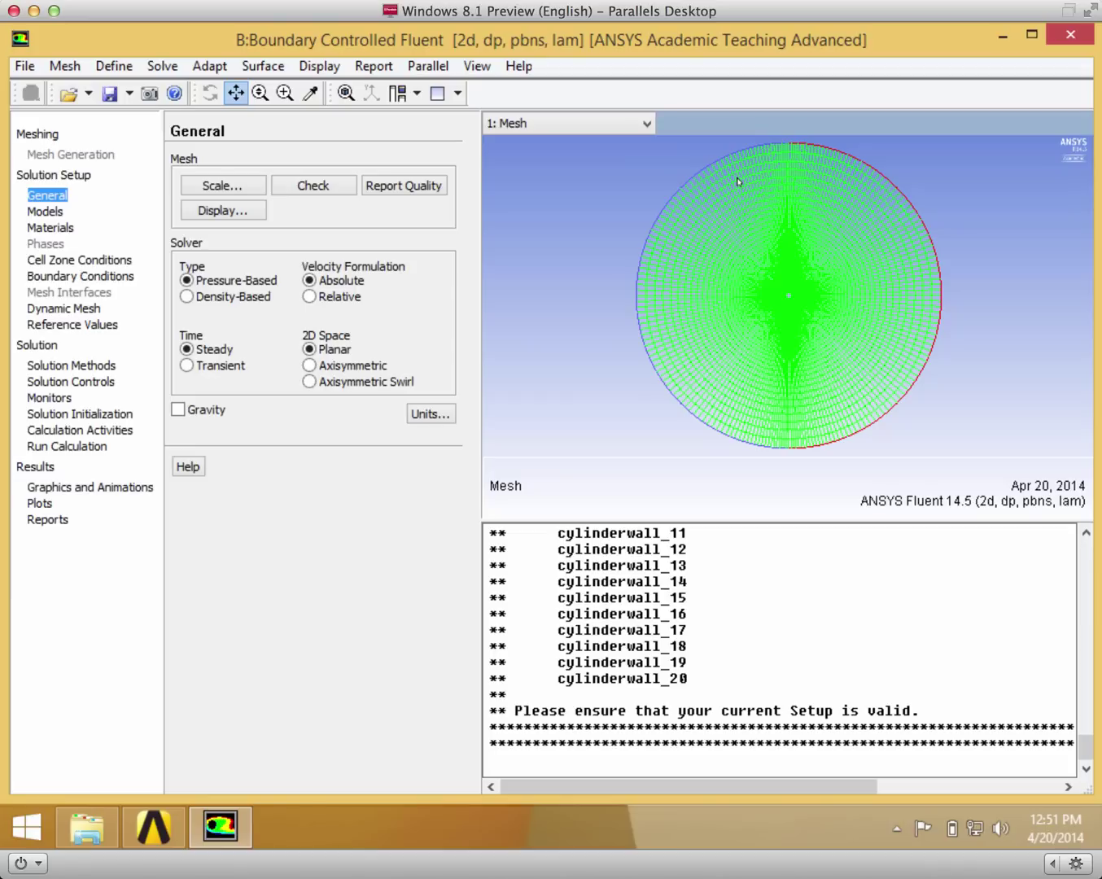
left_click(49, 211)
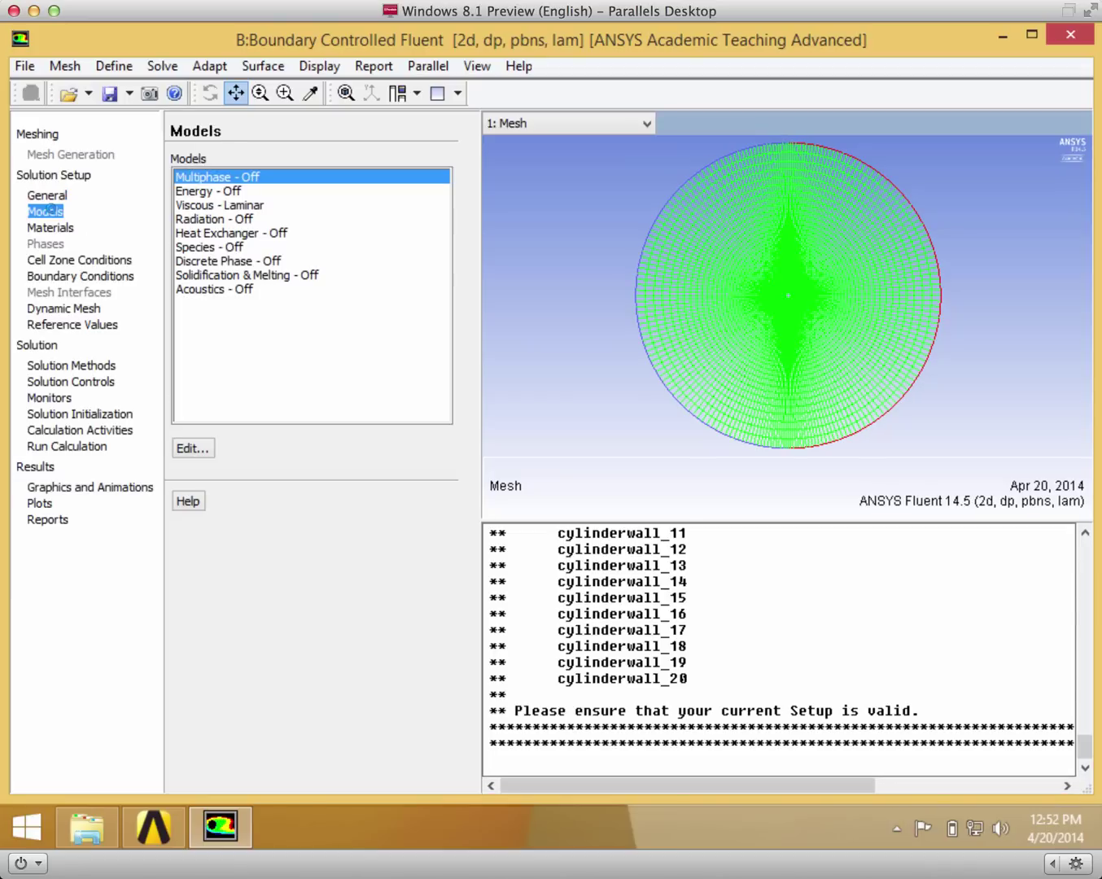
left_click(48, 230)
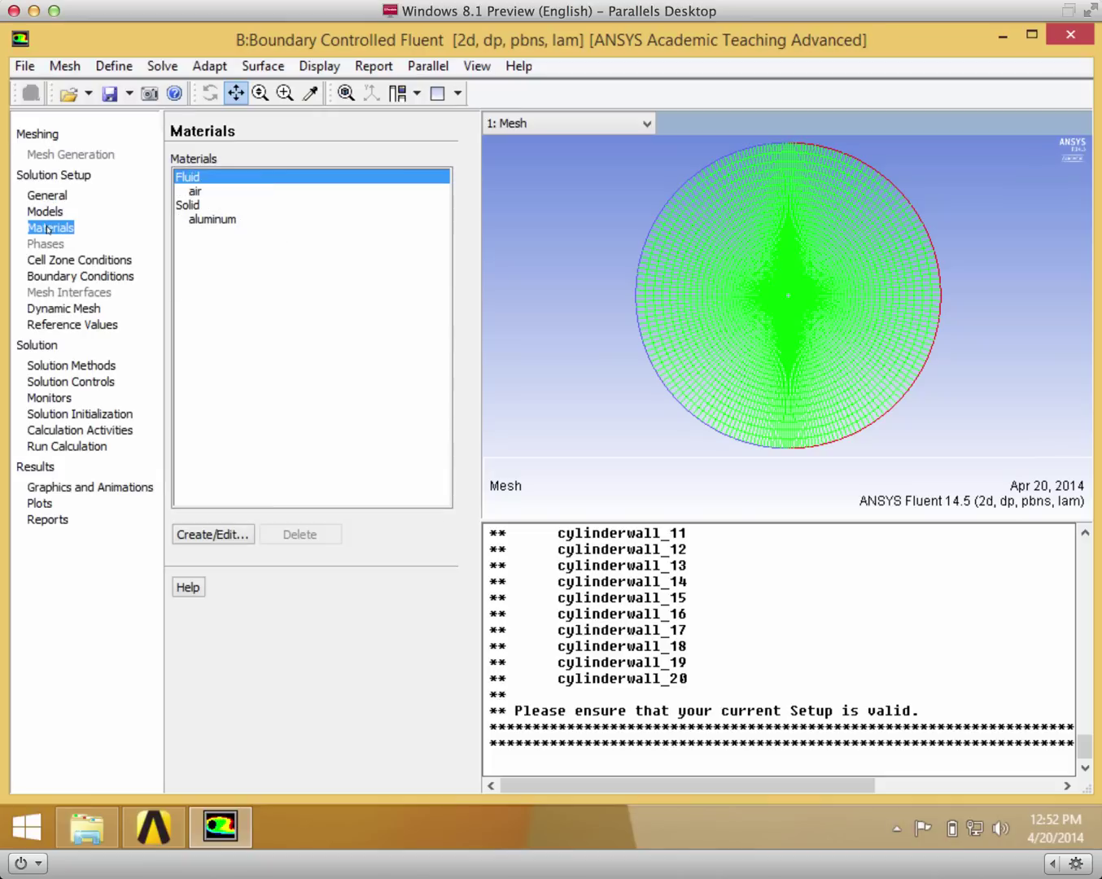
left_click(203, 194)
- Review air's density of 1 kg/m3 and viscosity of 0.05 kg/m-s, leaving them unchanged
left_click(231, 533)
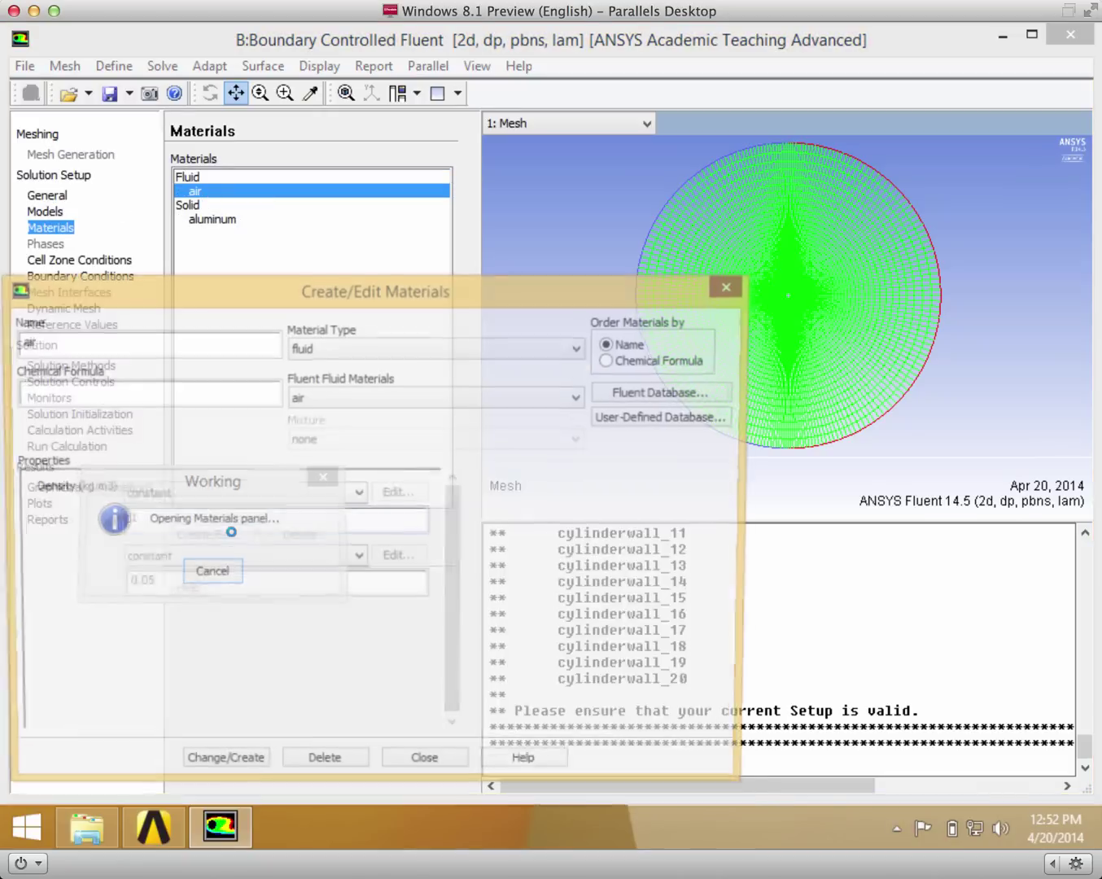
left_click_drag(332, 289, 486, 148)
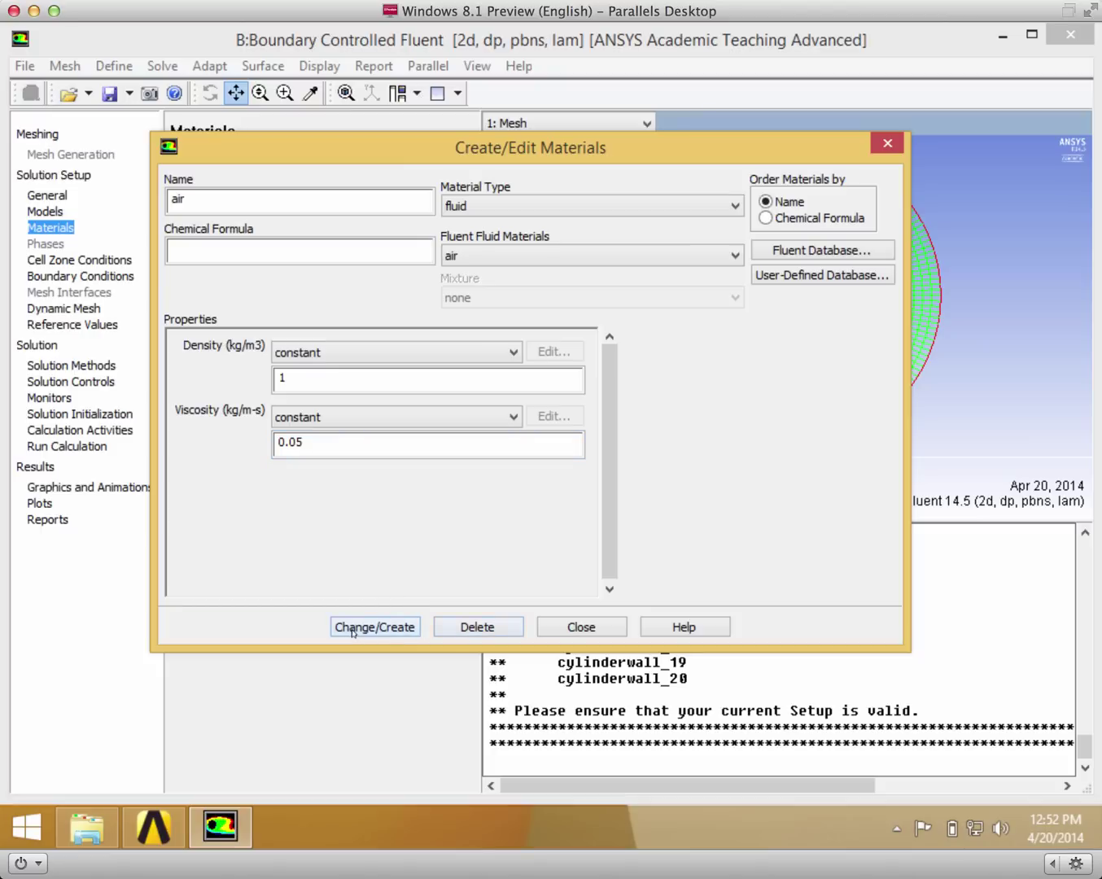
left_click(581, 633)
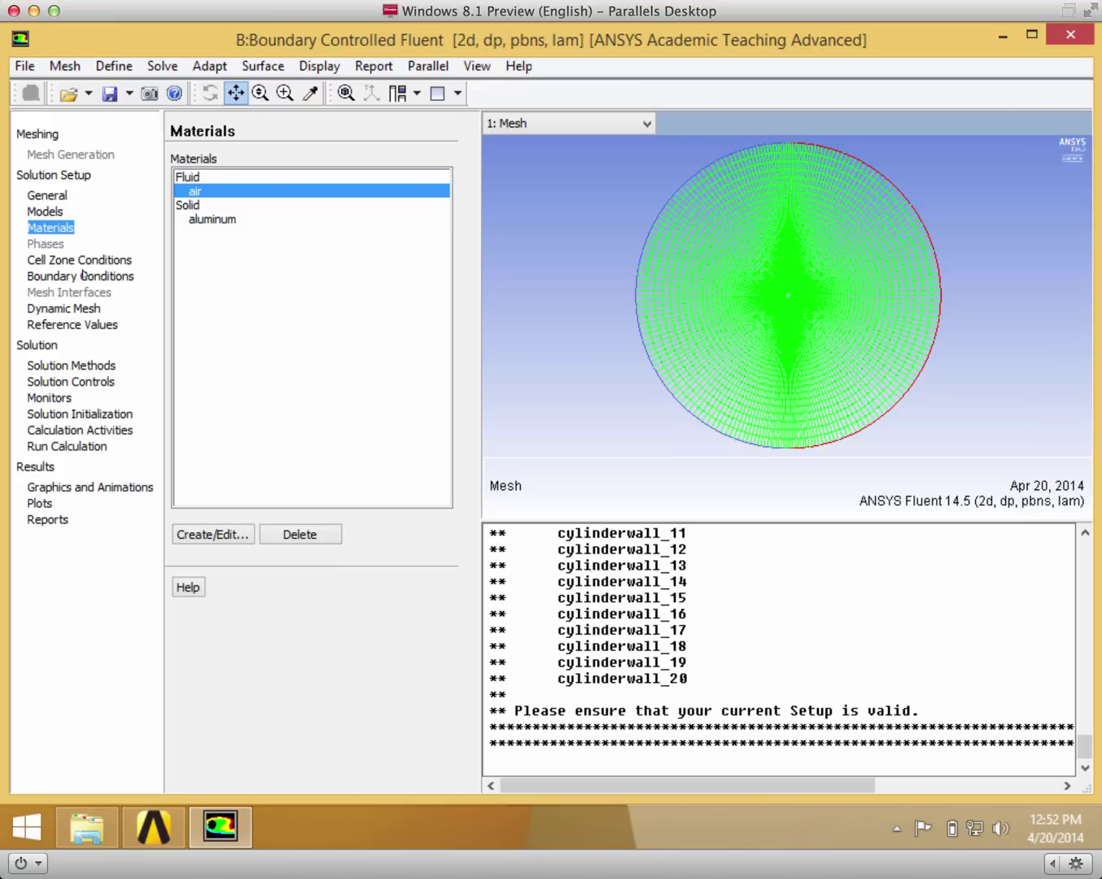
- Bring up the Boundary Conditions zone list and browse the available boundary types
left_click(83, 276)
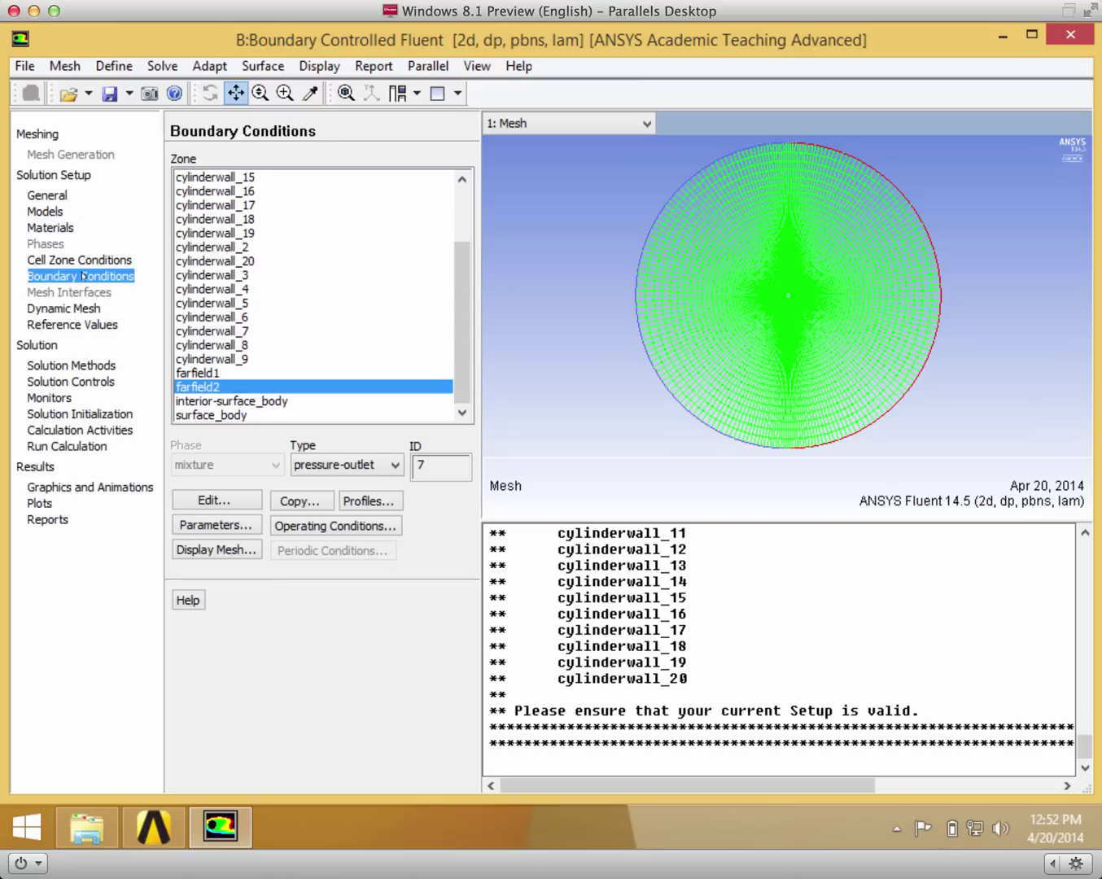
left_click_drag(455, 287, 460, 196)
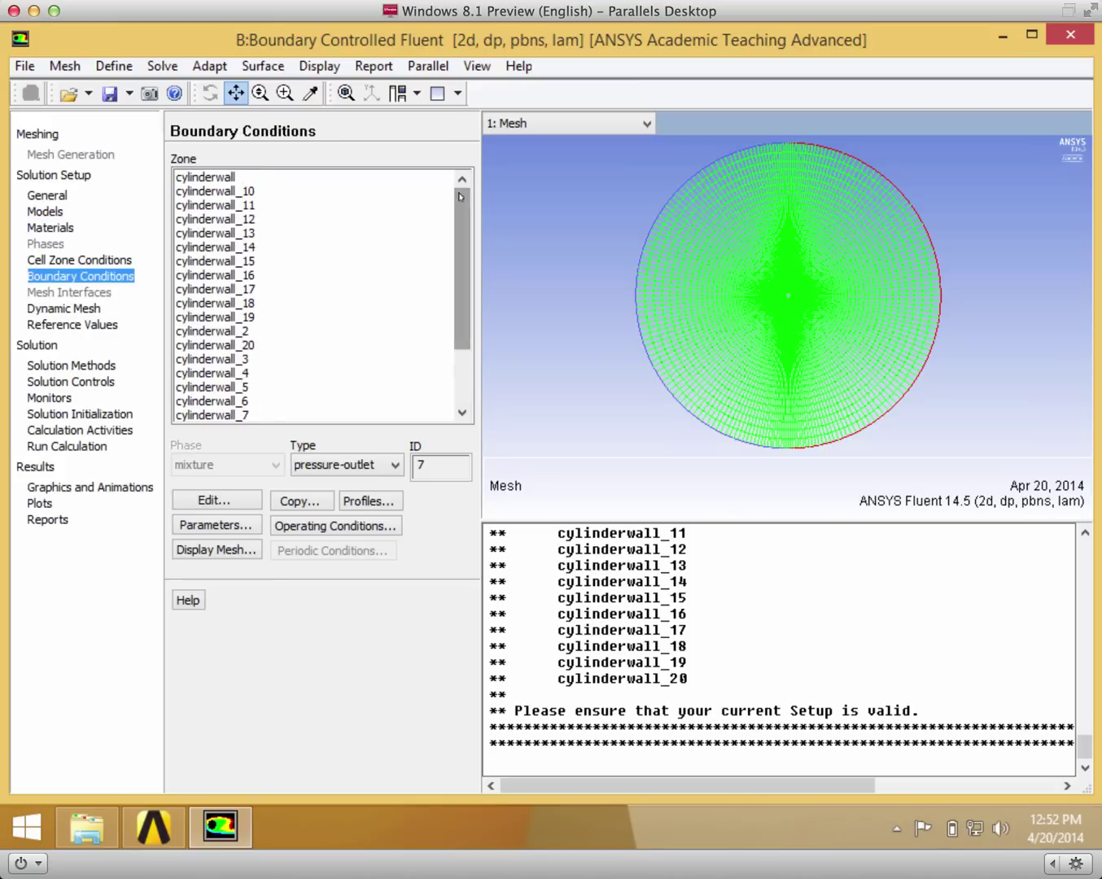
left_click(334, 465)
left_click(327, 440)
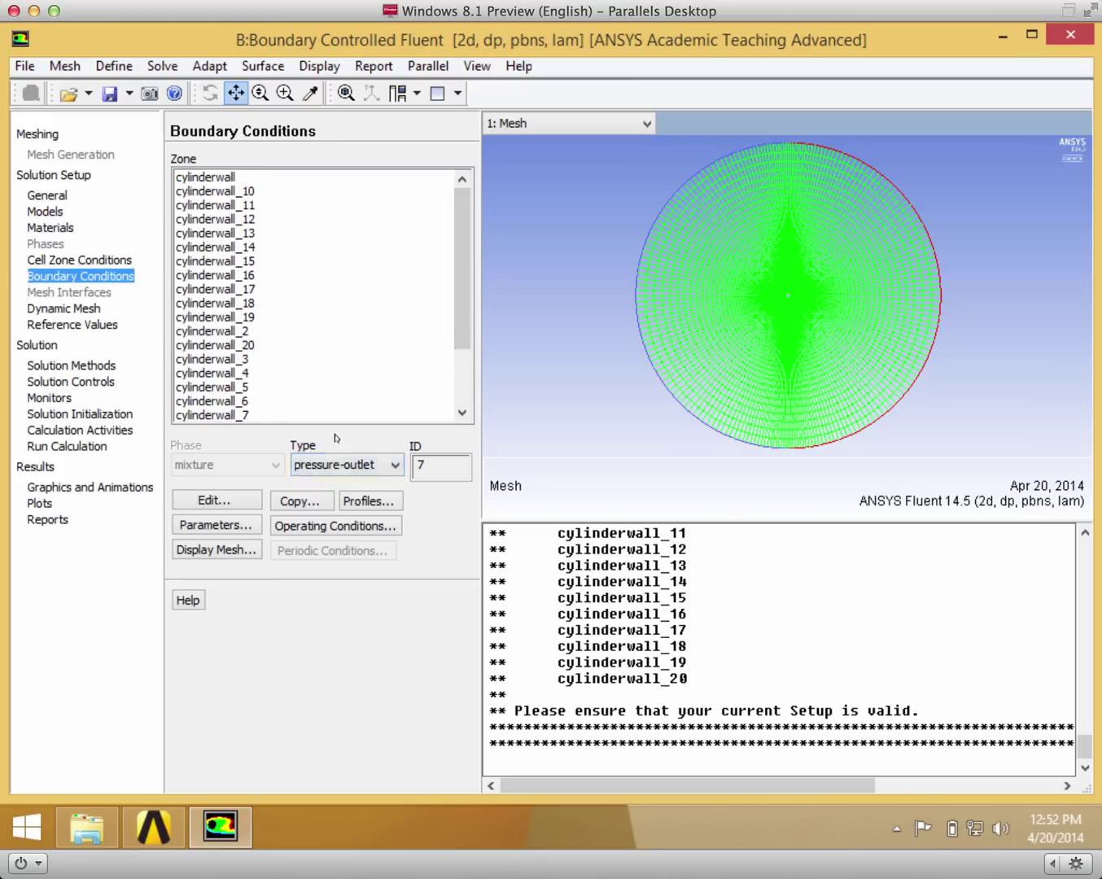
scroll(453, 386, "down", 2)
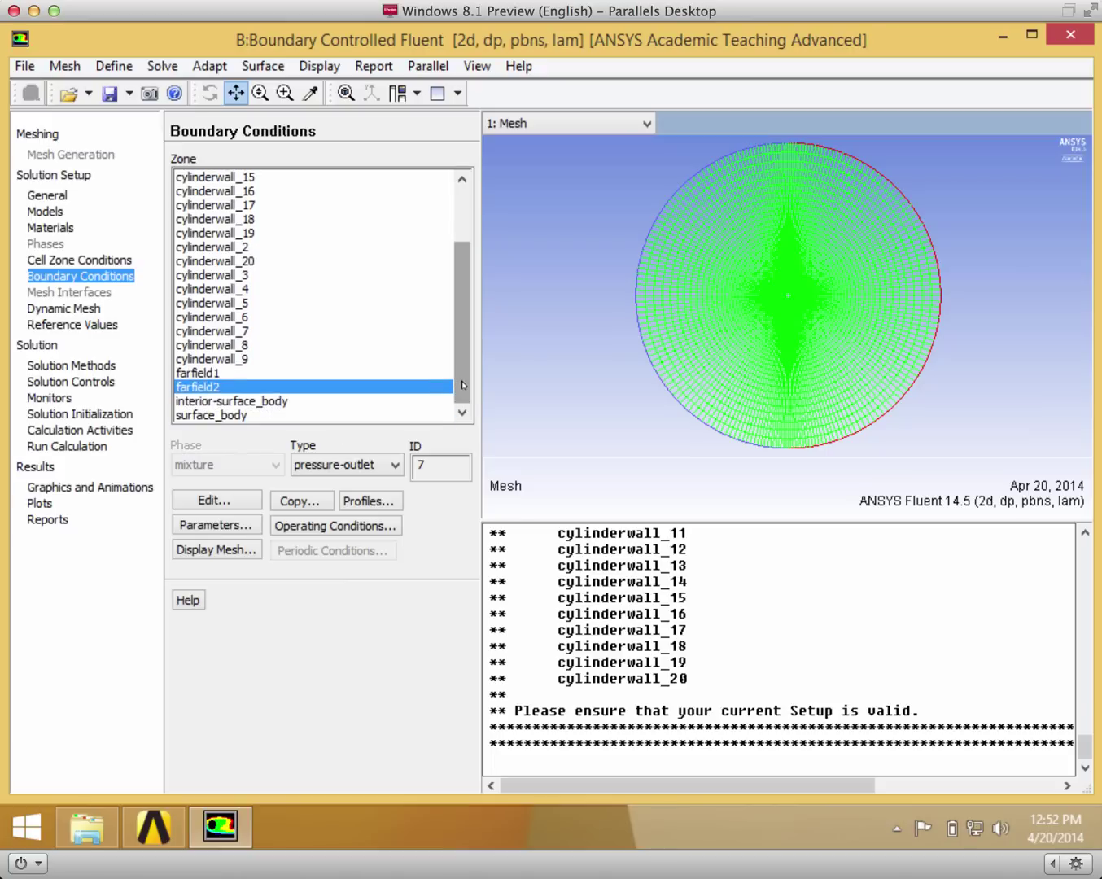
scroll(463, 384, "up", 3)
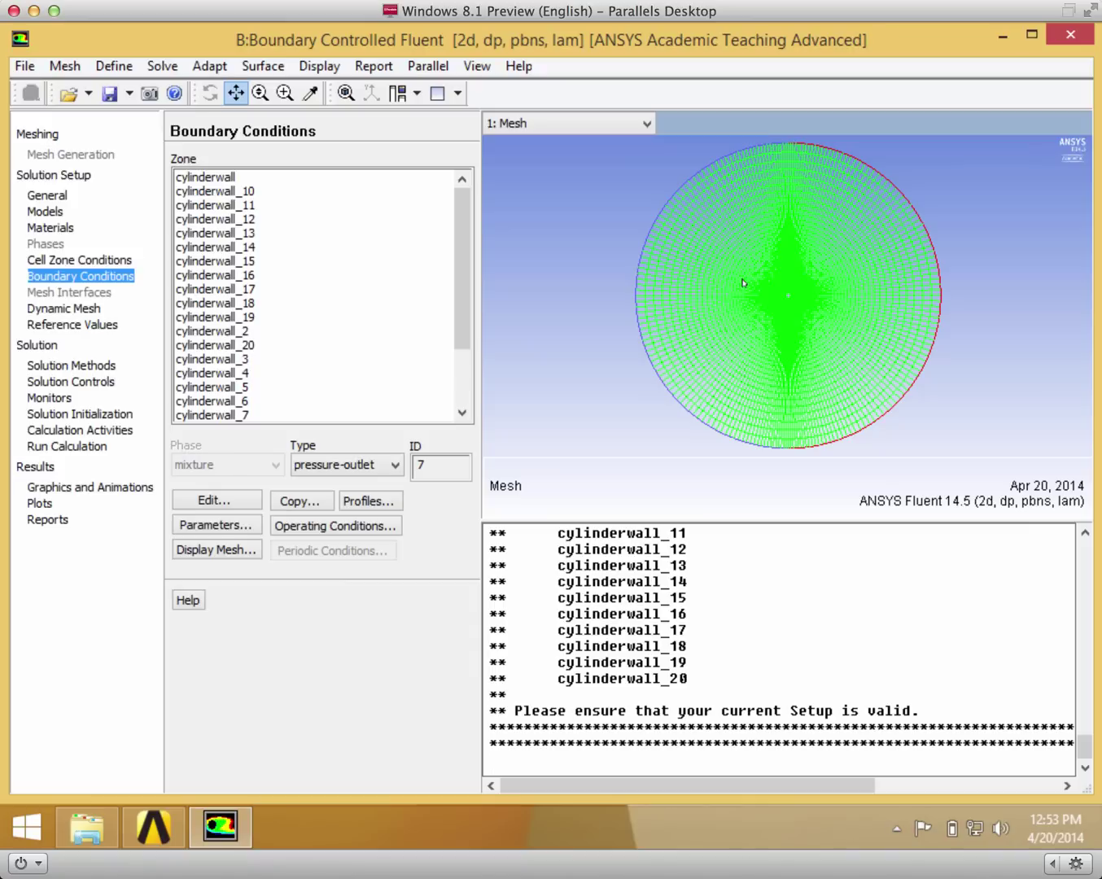
- Zoom the mesh view in on the cylinder at the domain centre
left_click(285, 92)
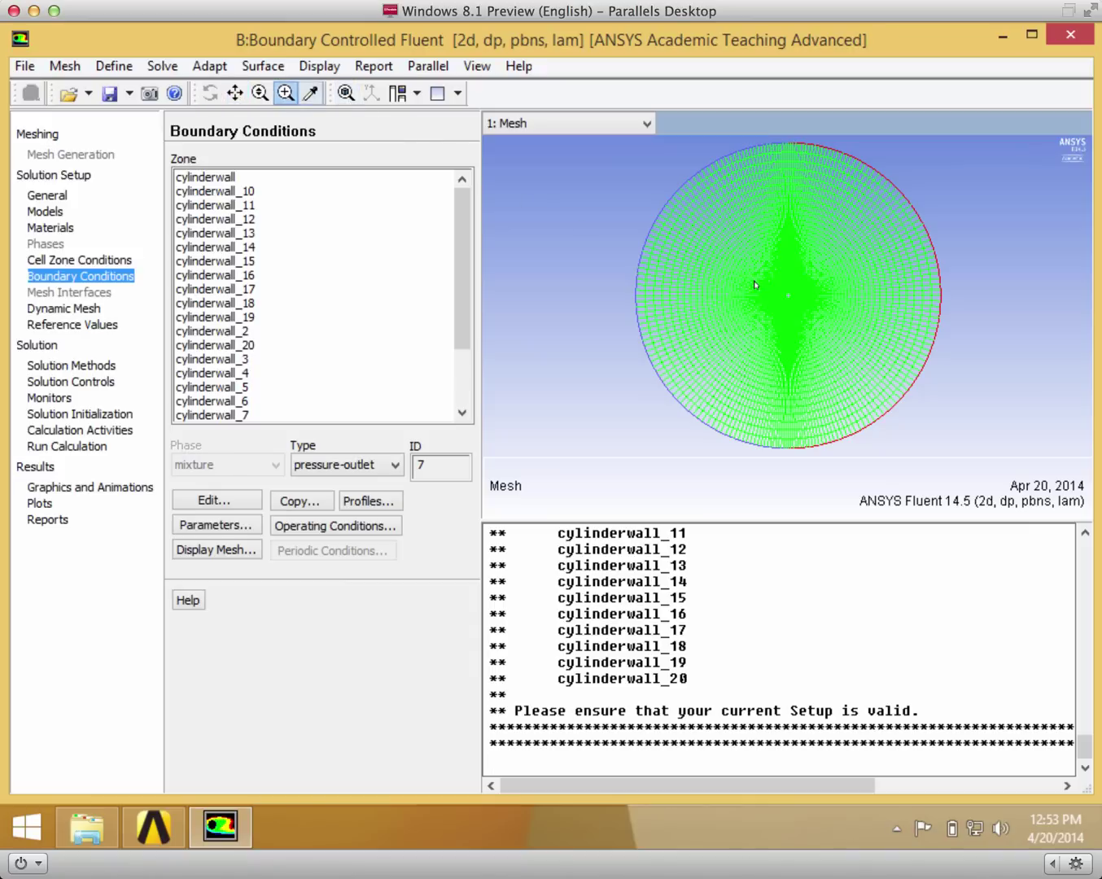
left_click_drag(770, 278, 809, 317)
left_click_drag(722, 239, 846, 334)
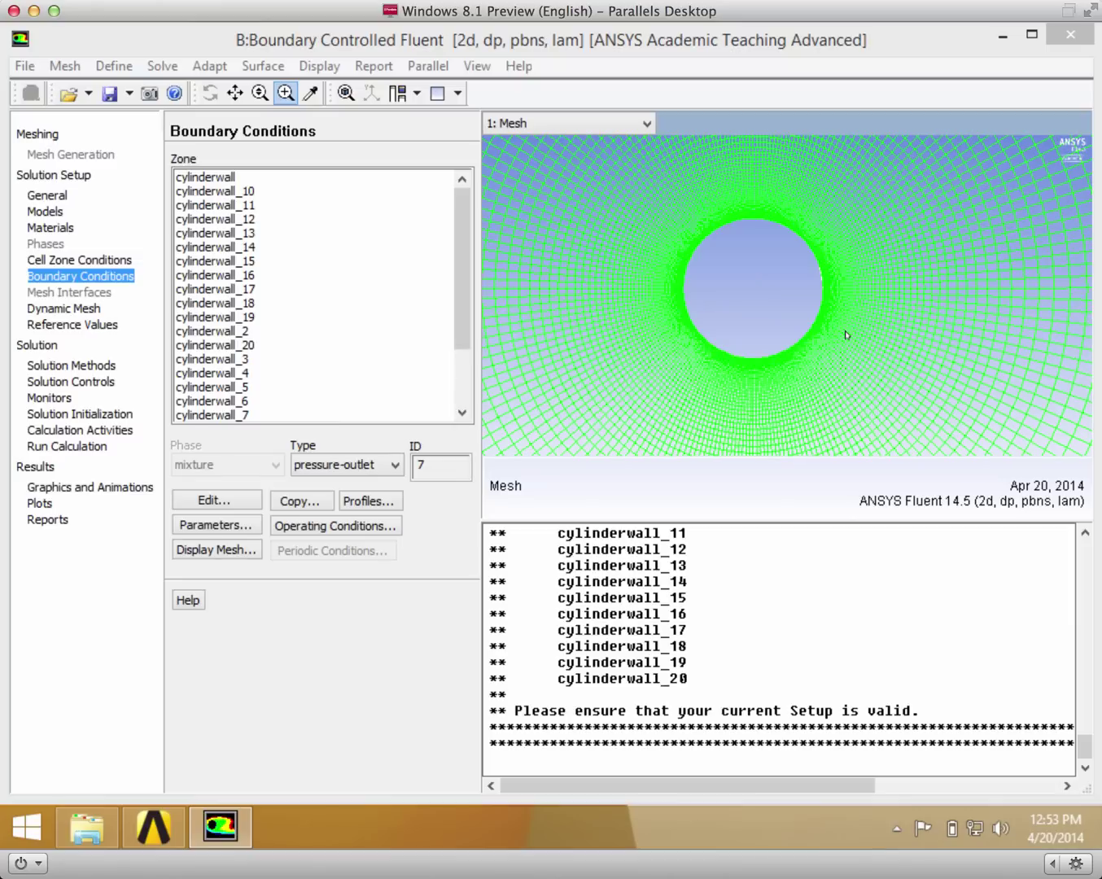
- Clear the farfield surfaces and display only cylinderwall_11 and cylinderwall_15 in the mesh
left_click(227, 550)
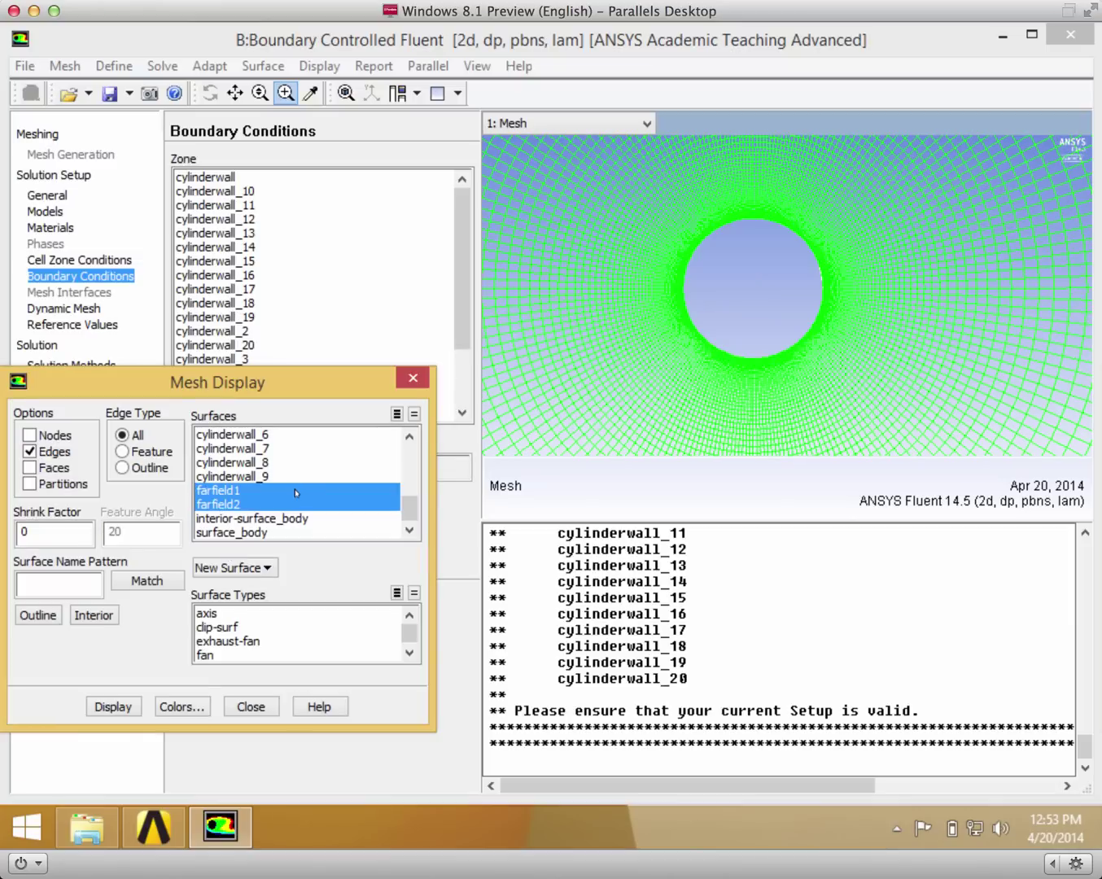
left_click(295, 493)
left_click(415, 415)
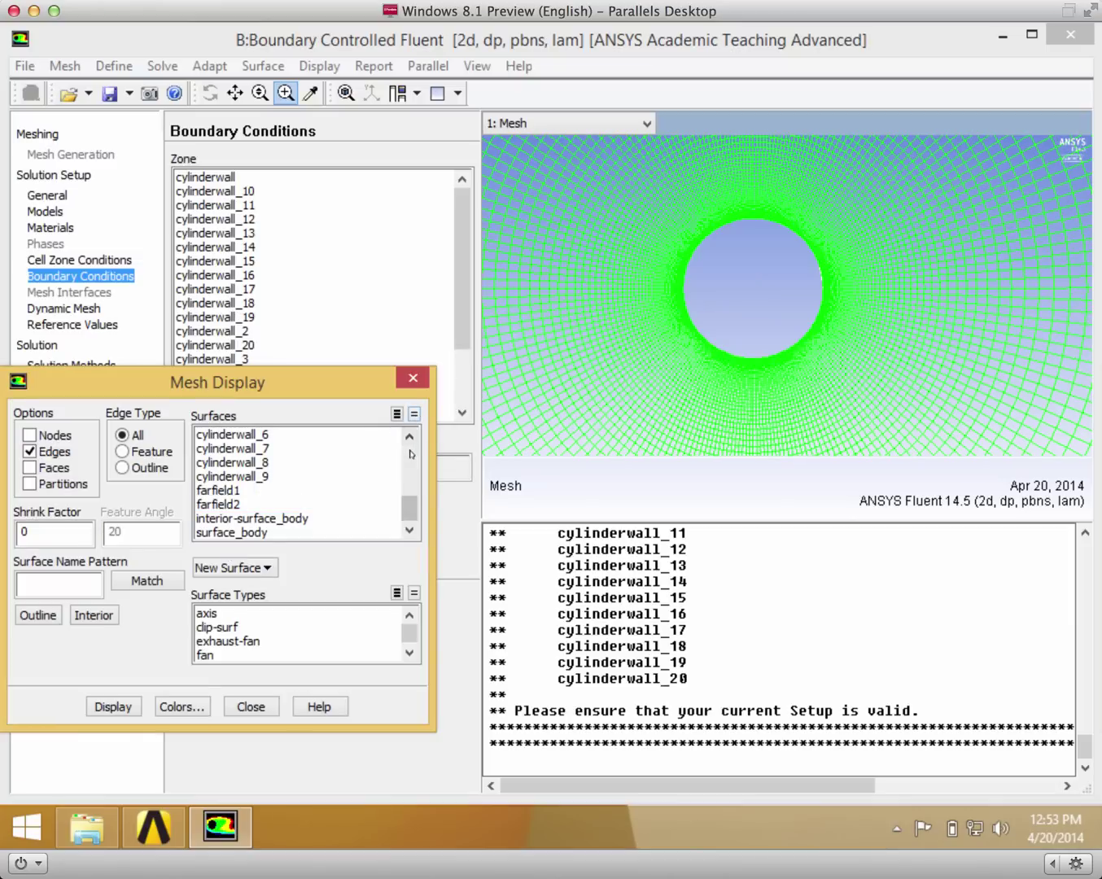
scroll(411, 454, "up", 10)
left_click(338, 462)
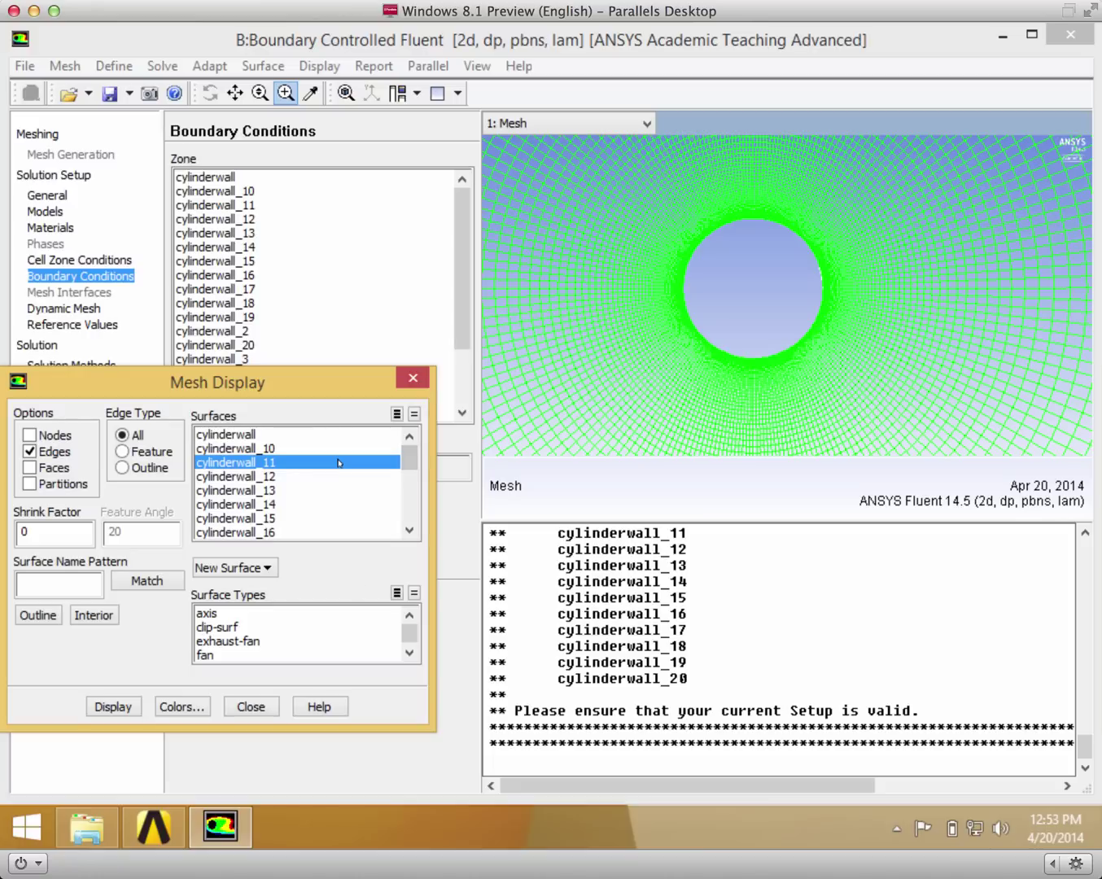
left_click(349, 517)
left_click(127, 707)
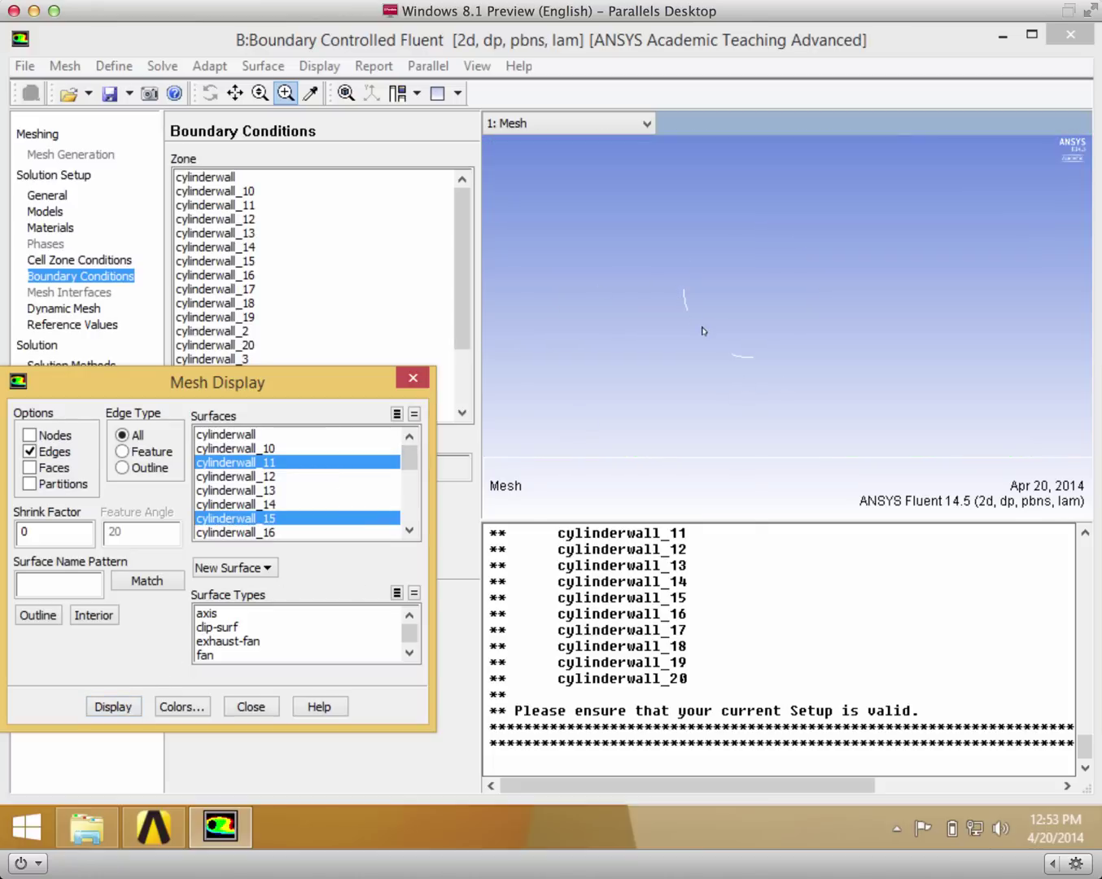
left_click(259, 707)
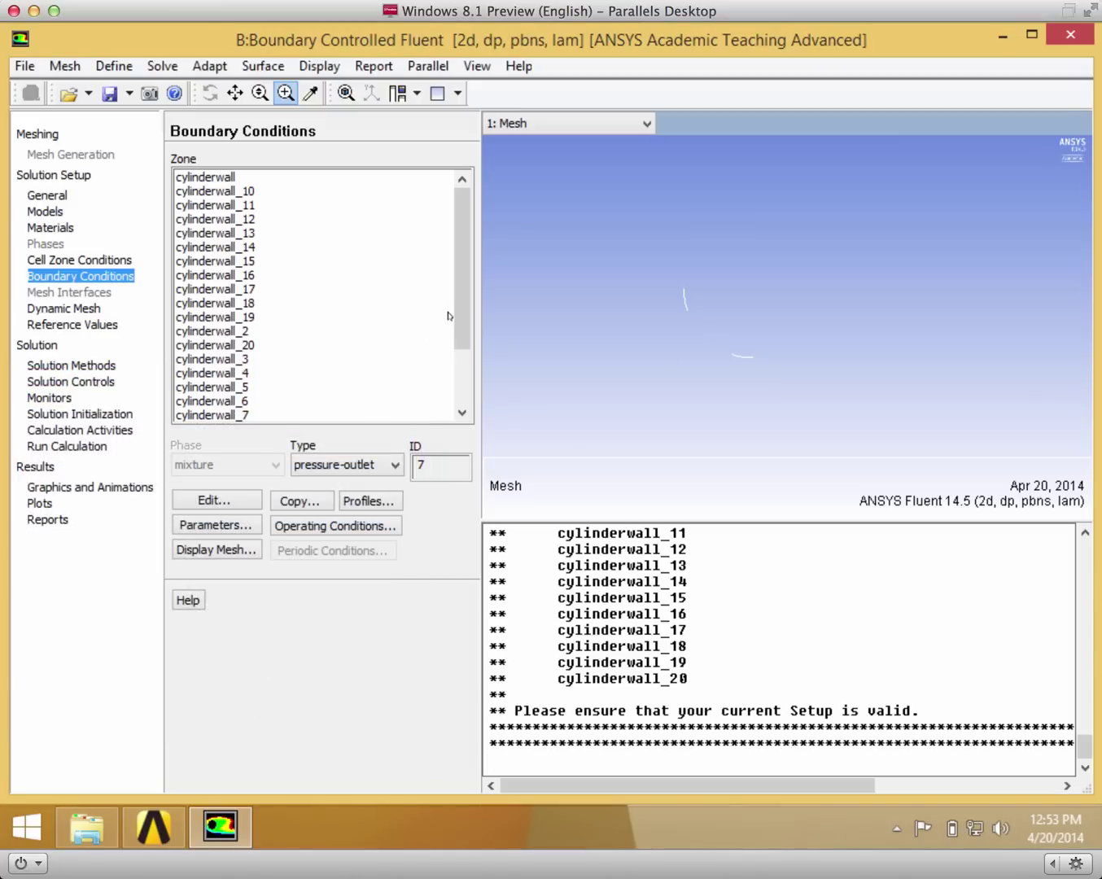
- Change cylinderwall from wall to velocity-inlet with a velocity magnitude of 0.4 m/s
left_click(294, 177)
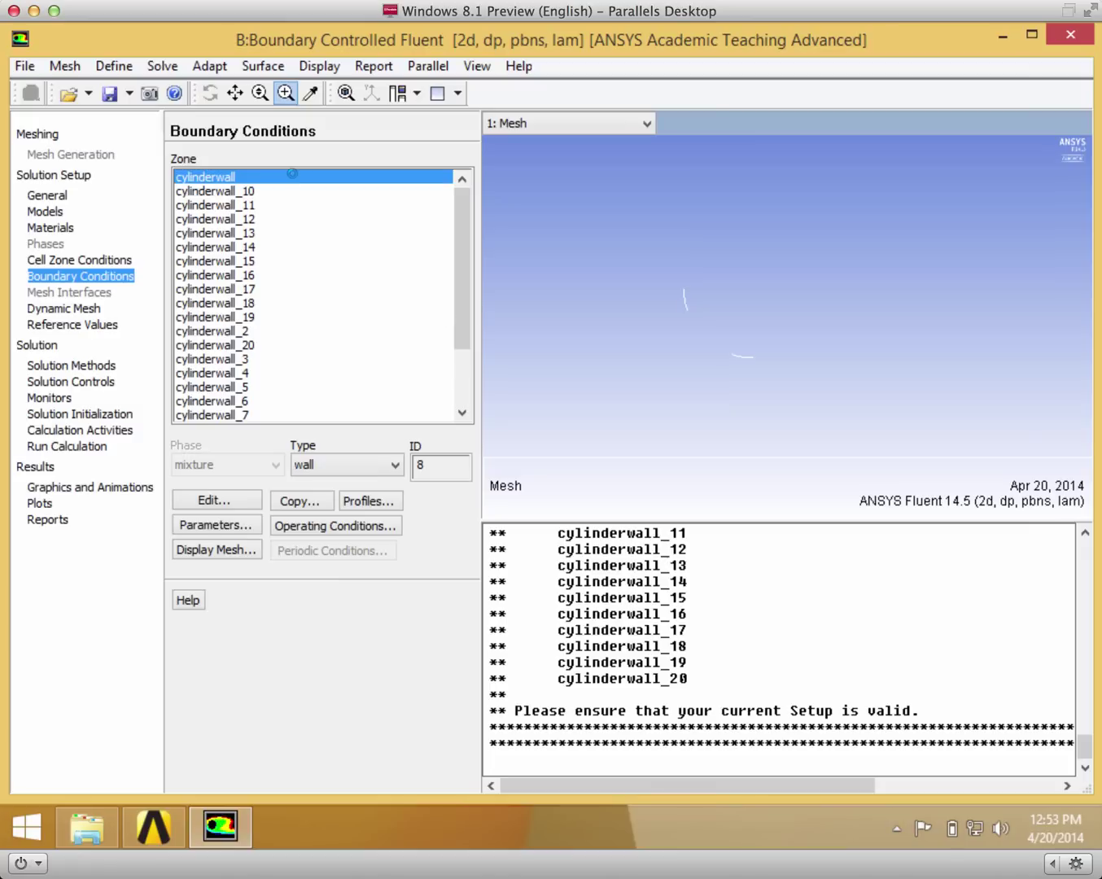
left_click(240, 503)
left_click(240, 725)
left_click(324, 470)
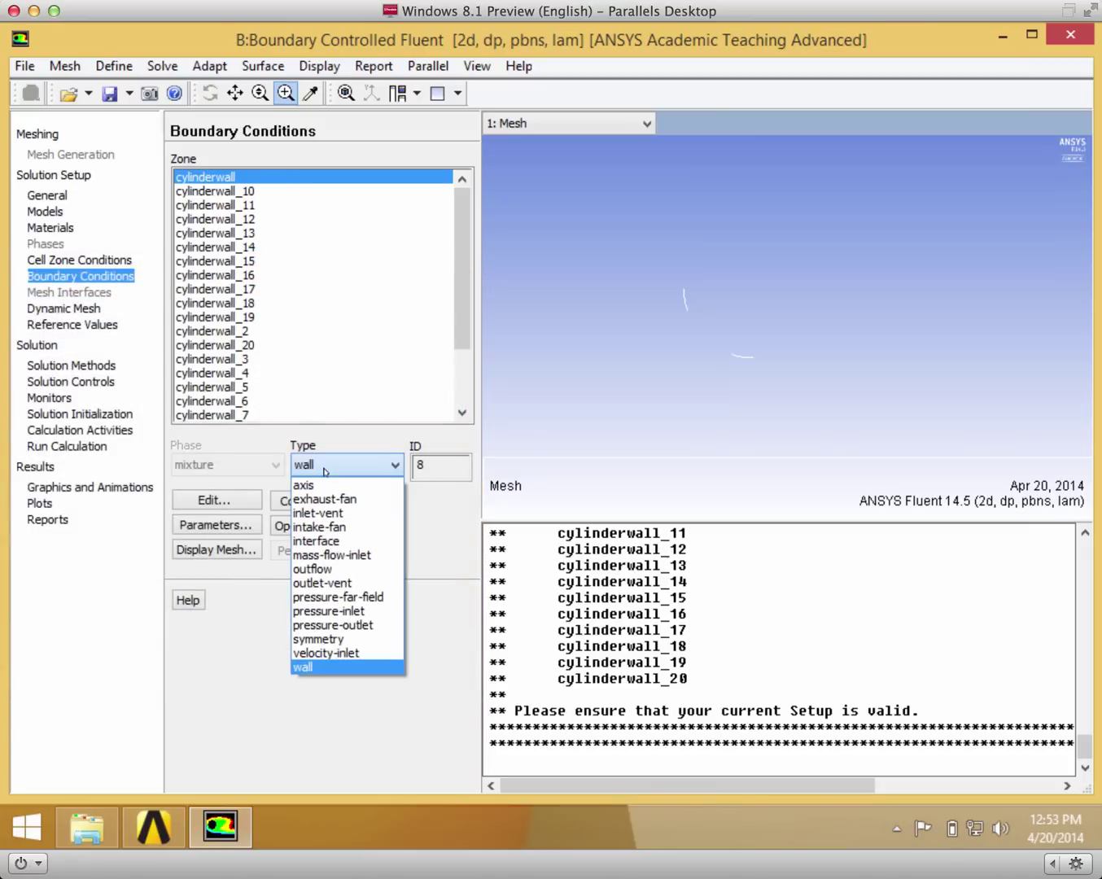
left_click(379, 653)
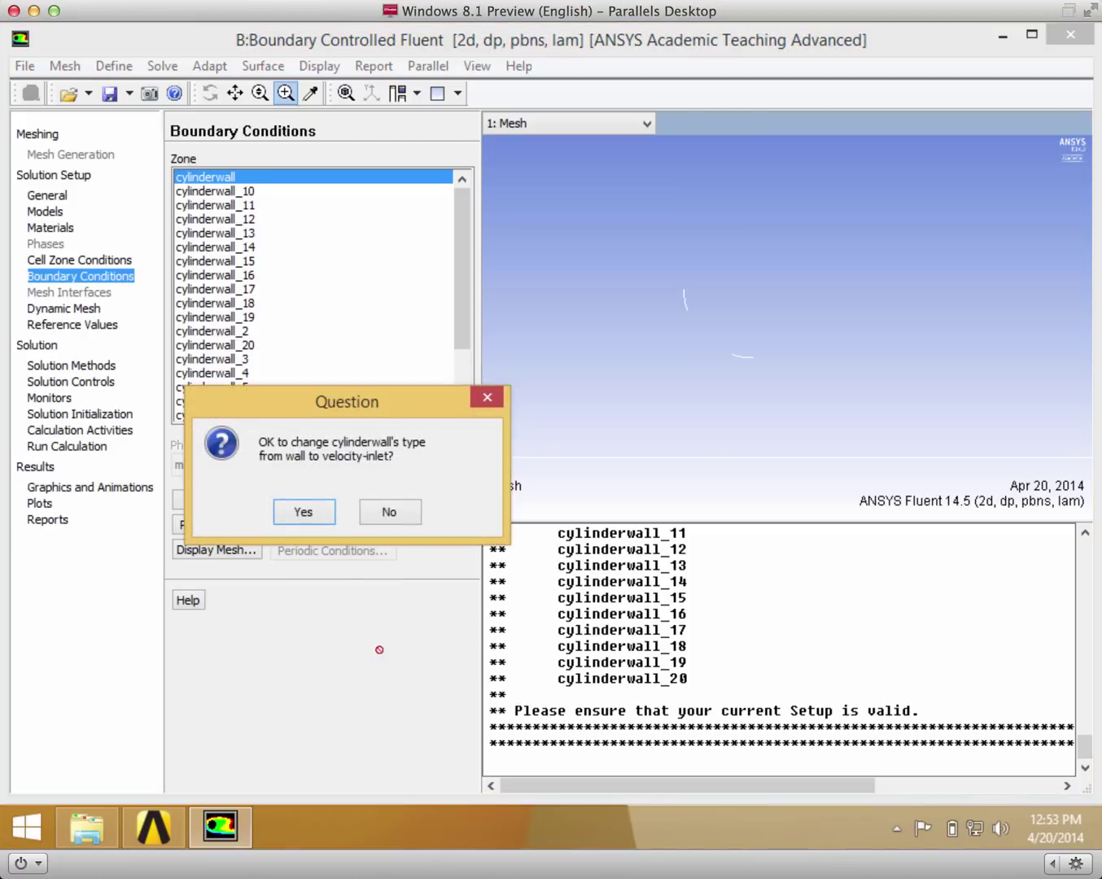
left_click(316, 517)
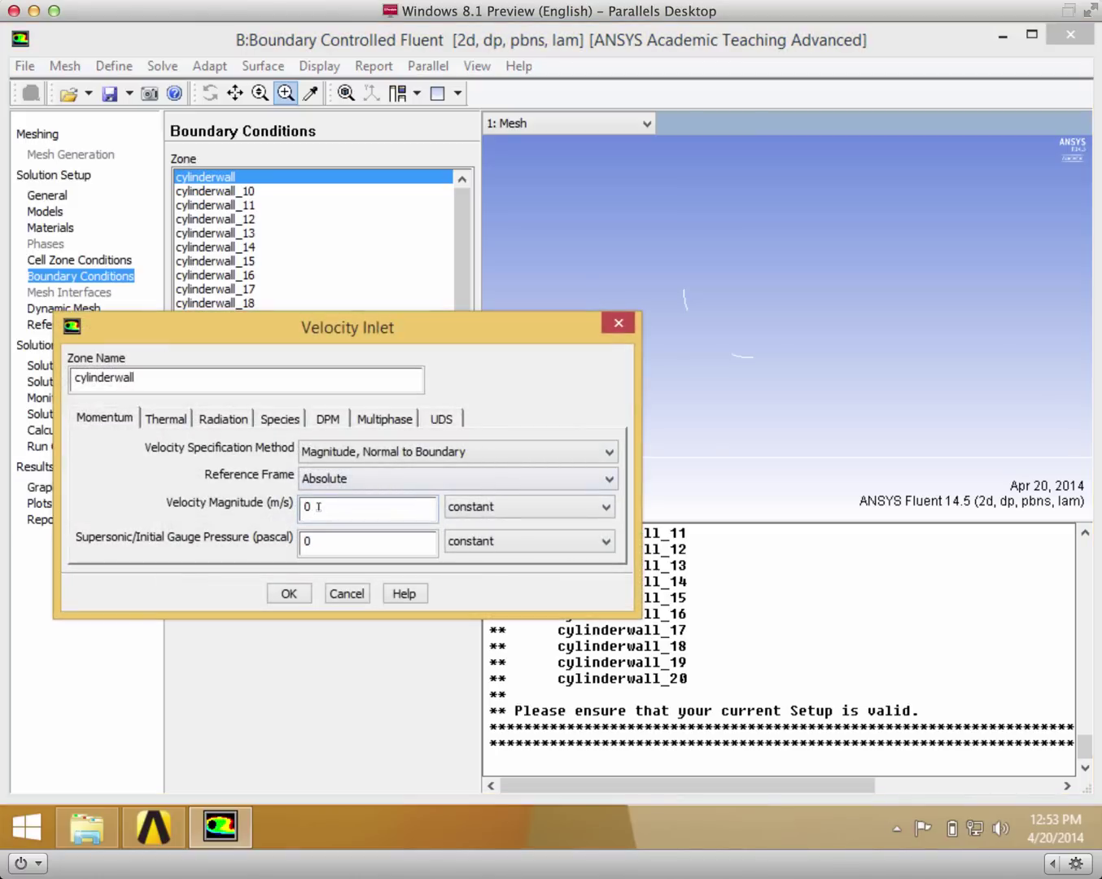
left_click_drag(313, 506, 302, 506)
type("0.4")
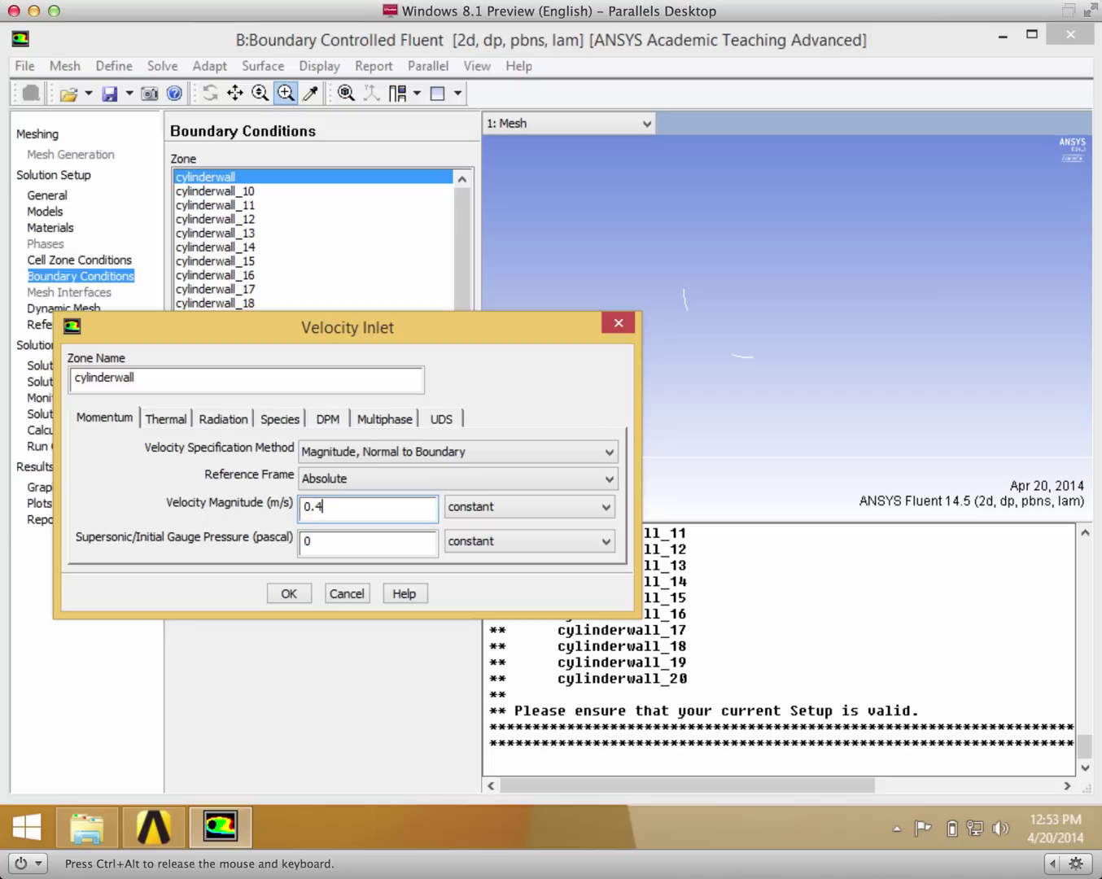
left_click(287, 593)
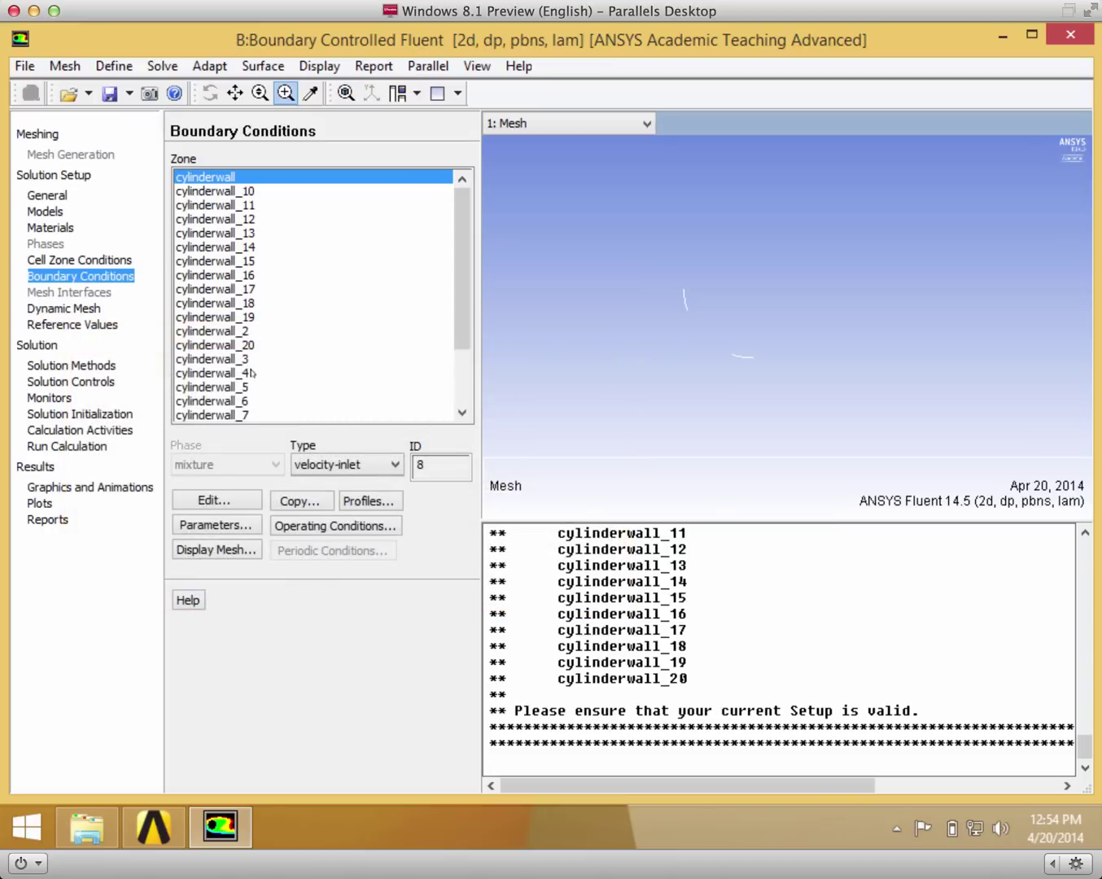
- Change cylinderwall_20's type to velocity-inlet and set its velocity magnitude to 0.4 m/s
left_click(245, 345)
left_click(381, 464)
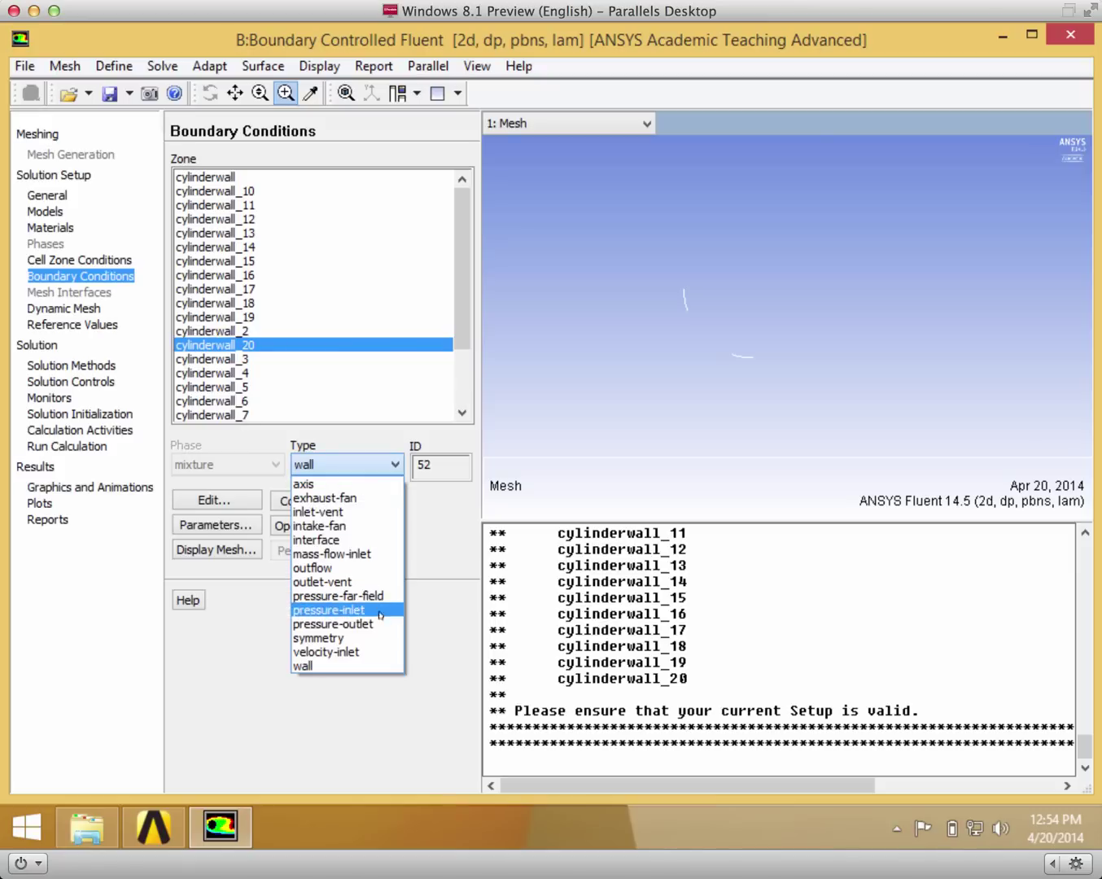
left_click(381, 651)
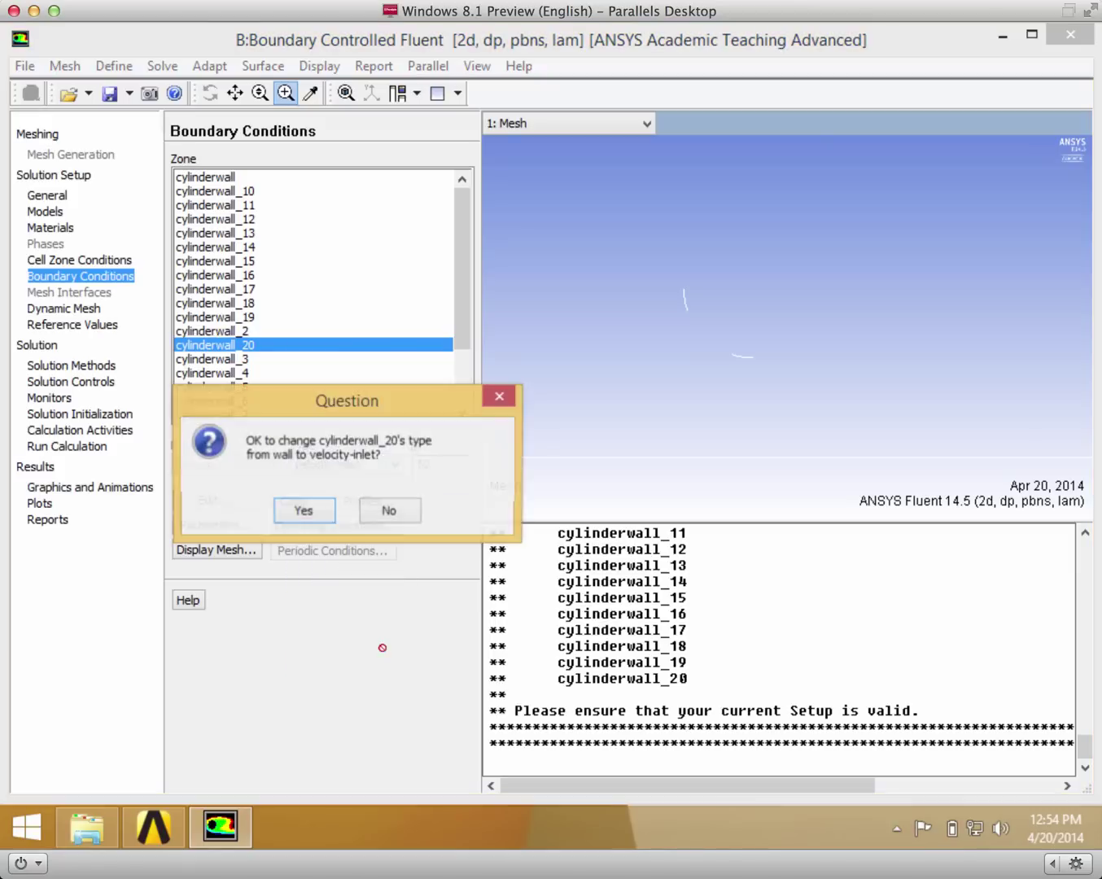
left_click(304, 510)
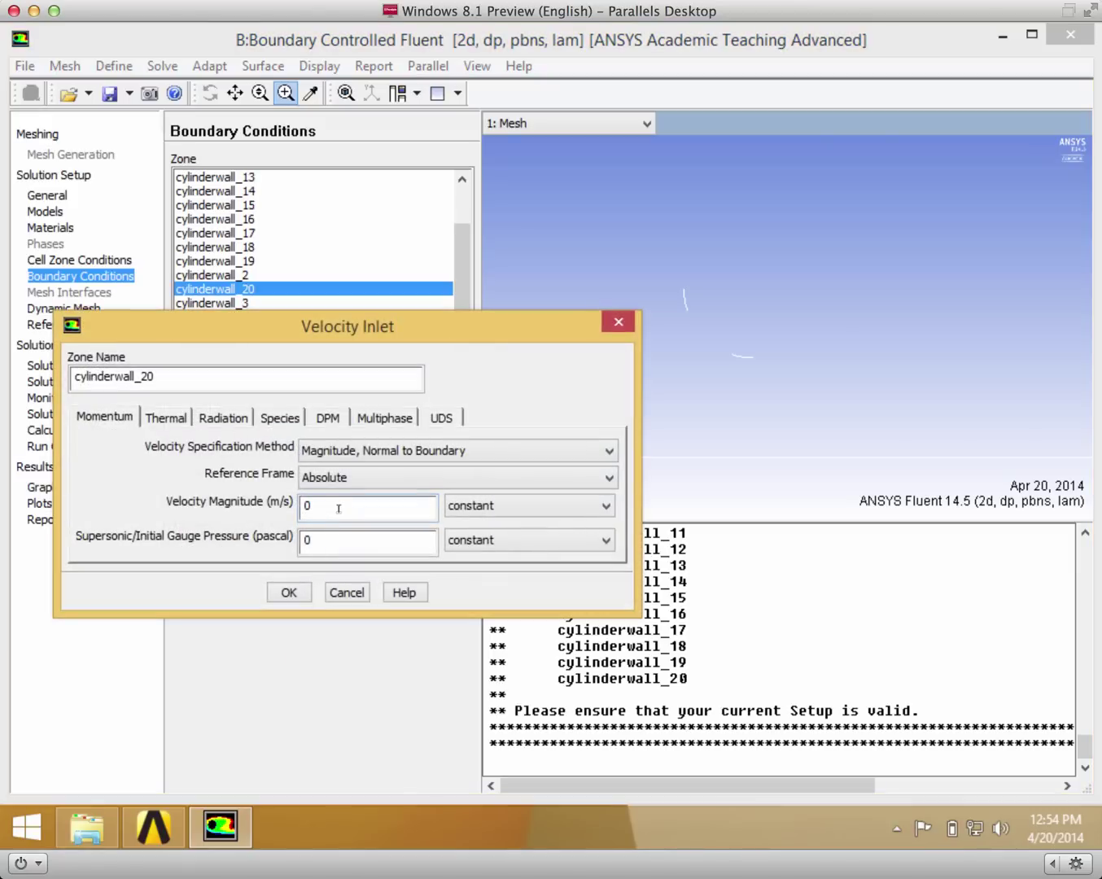
left_click(329, 508)
type(".4")
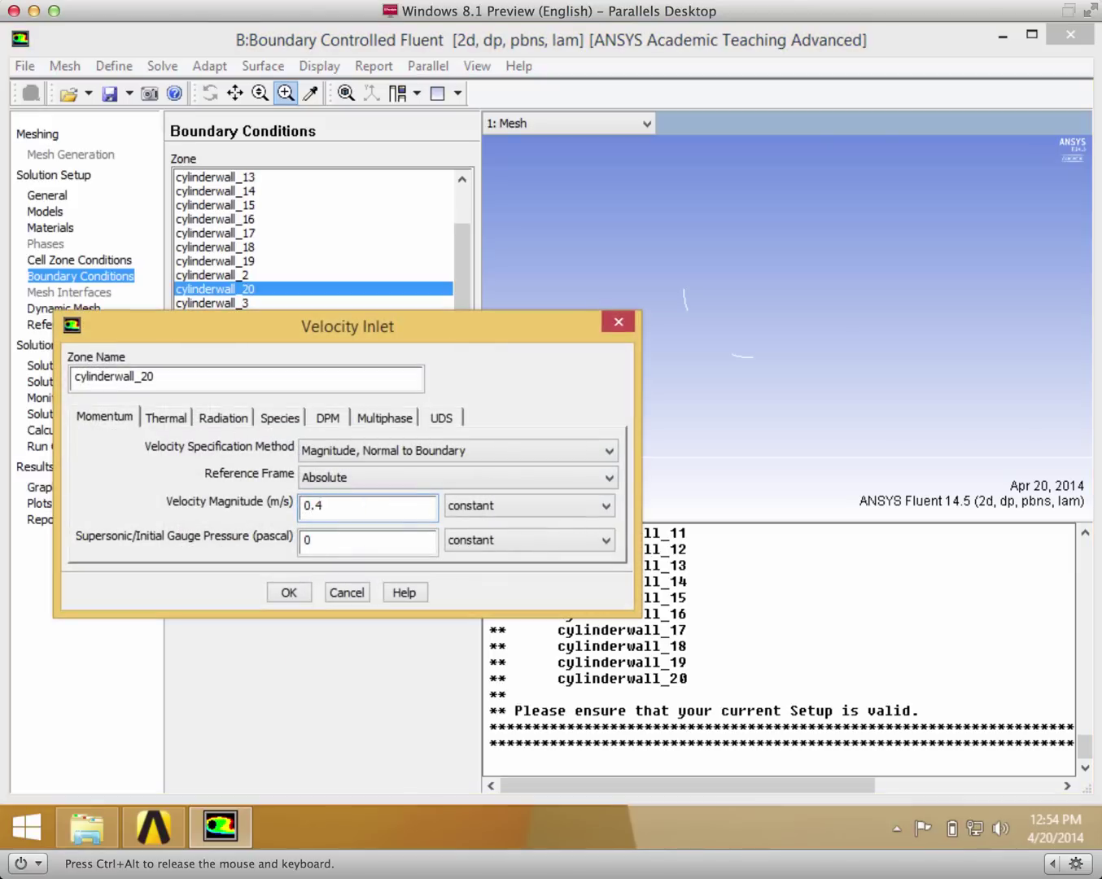
left_click(290, 592)
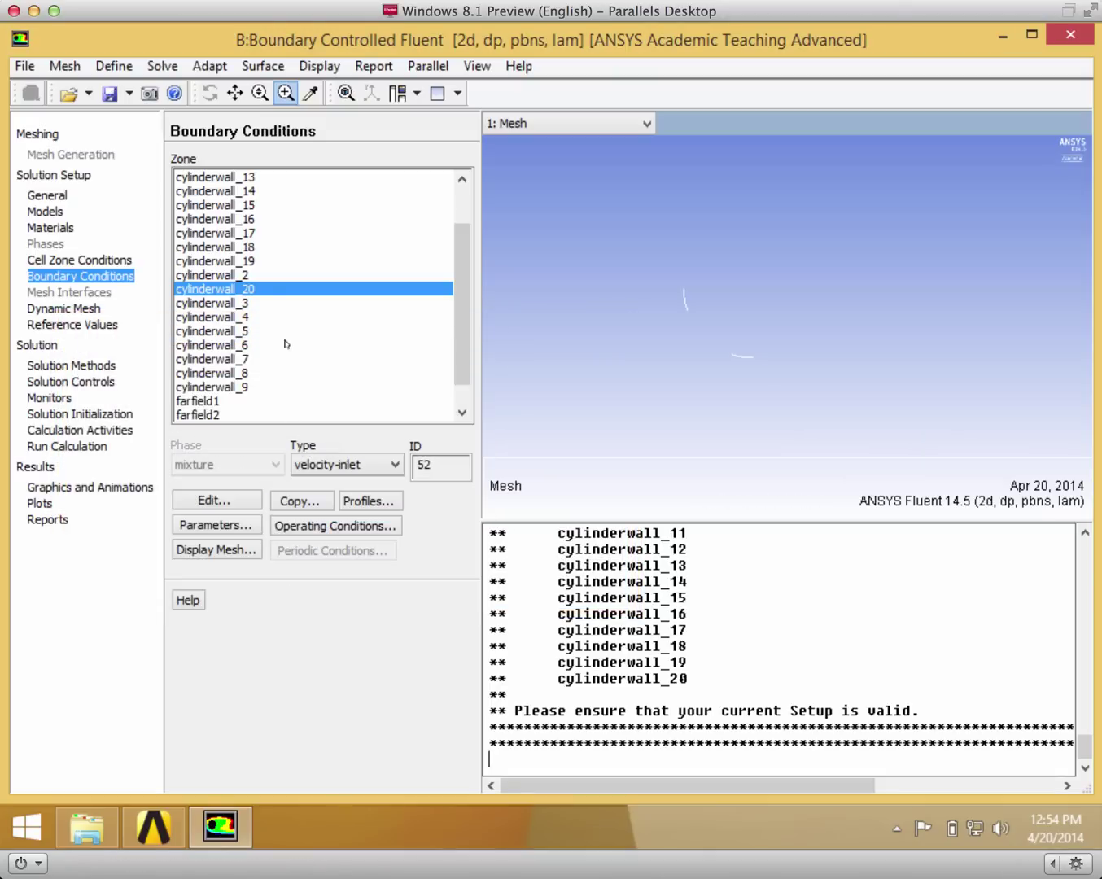
- Change cylinderwall_3's type to velocity-inlet and set its velocity magnitude to -0.4 m/s
left_click(259, 306)
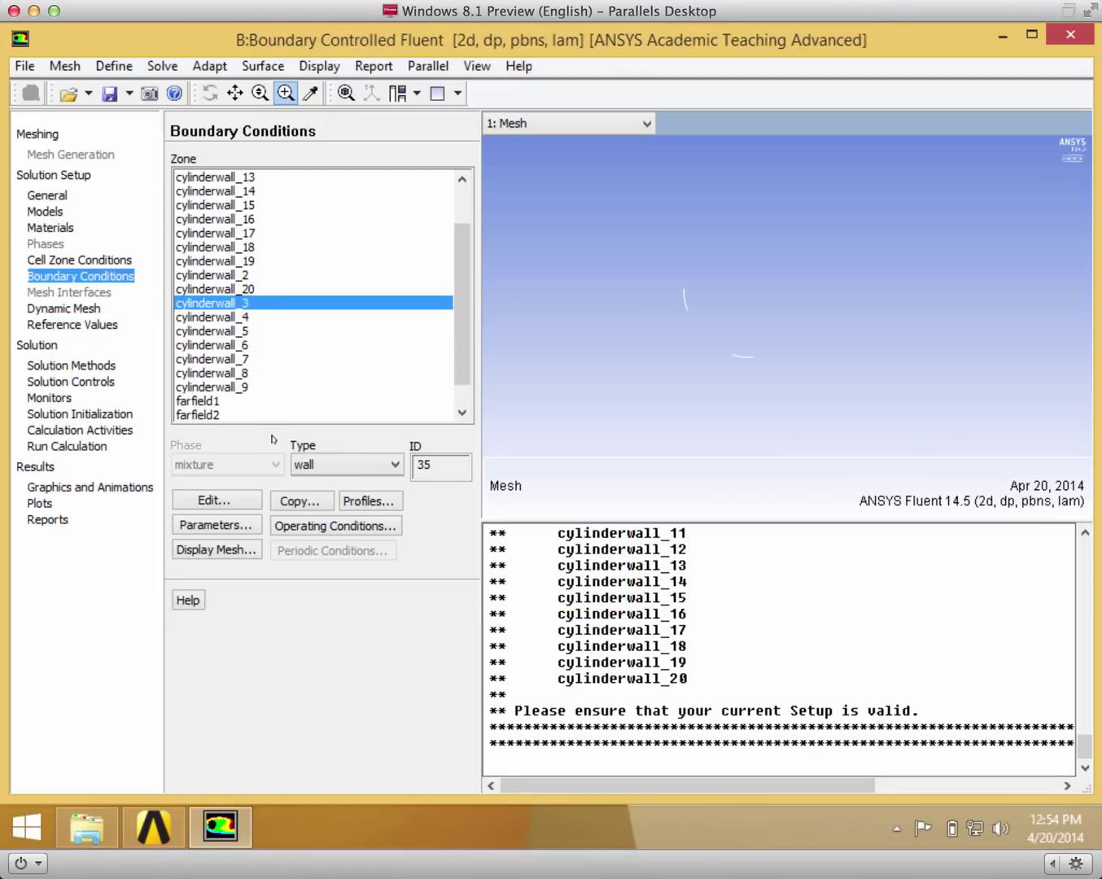
left_click(310, 471)
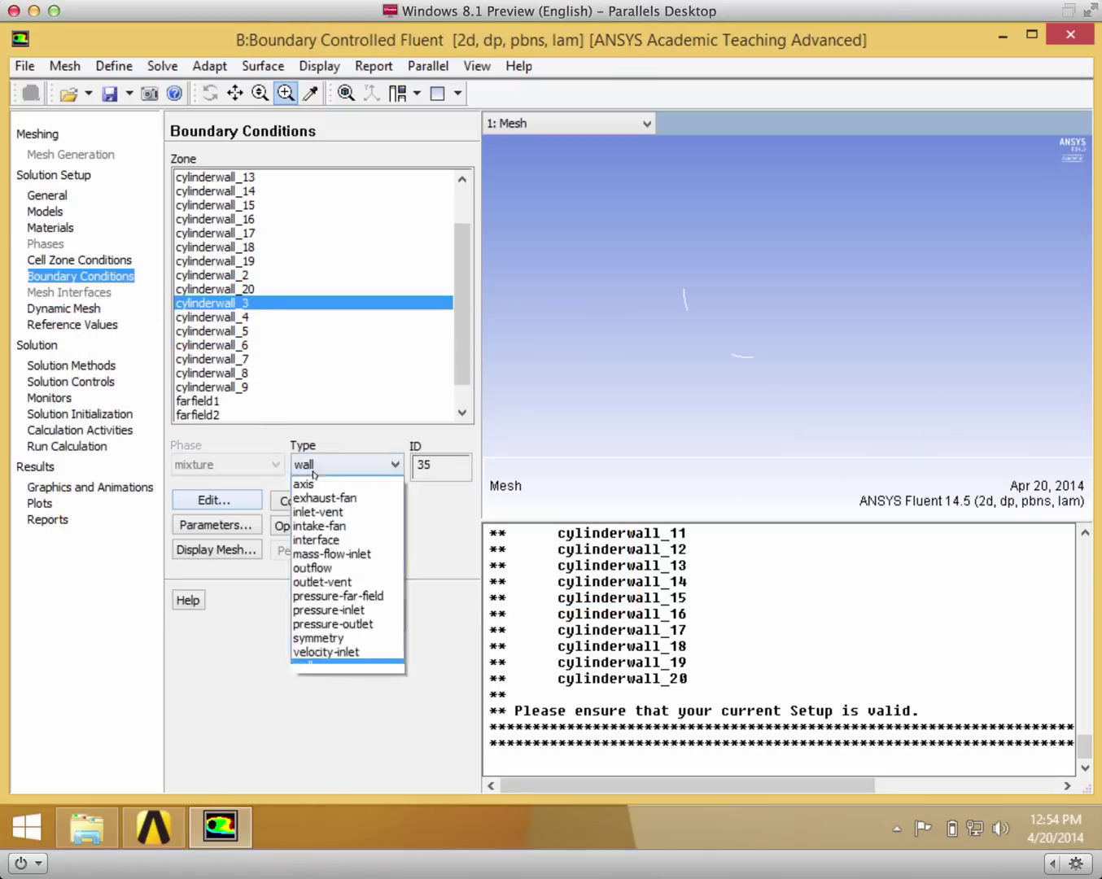
left_click(349, 652)
left_click(329, 517)
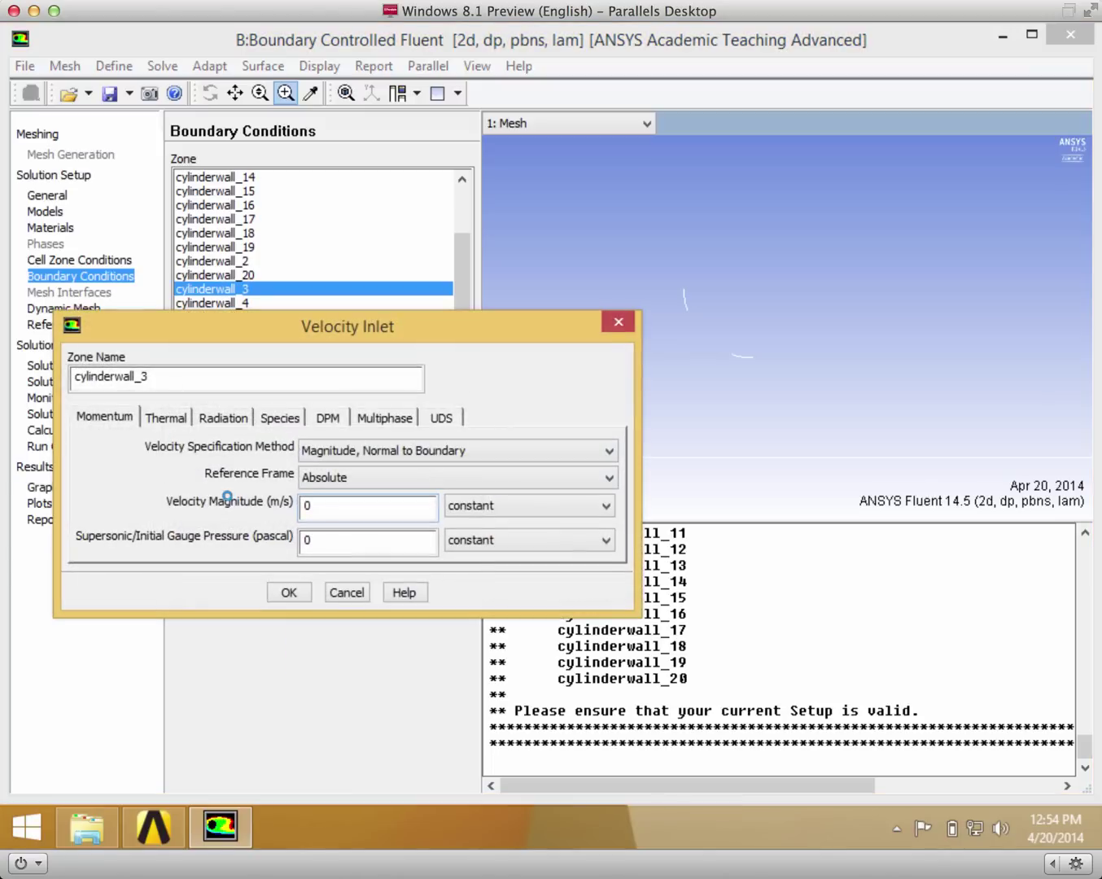
left_click(332, 511)
key("BackSpace")
type("-0.4")
left_click(299, 592)
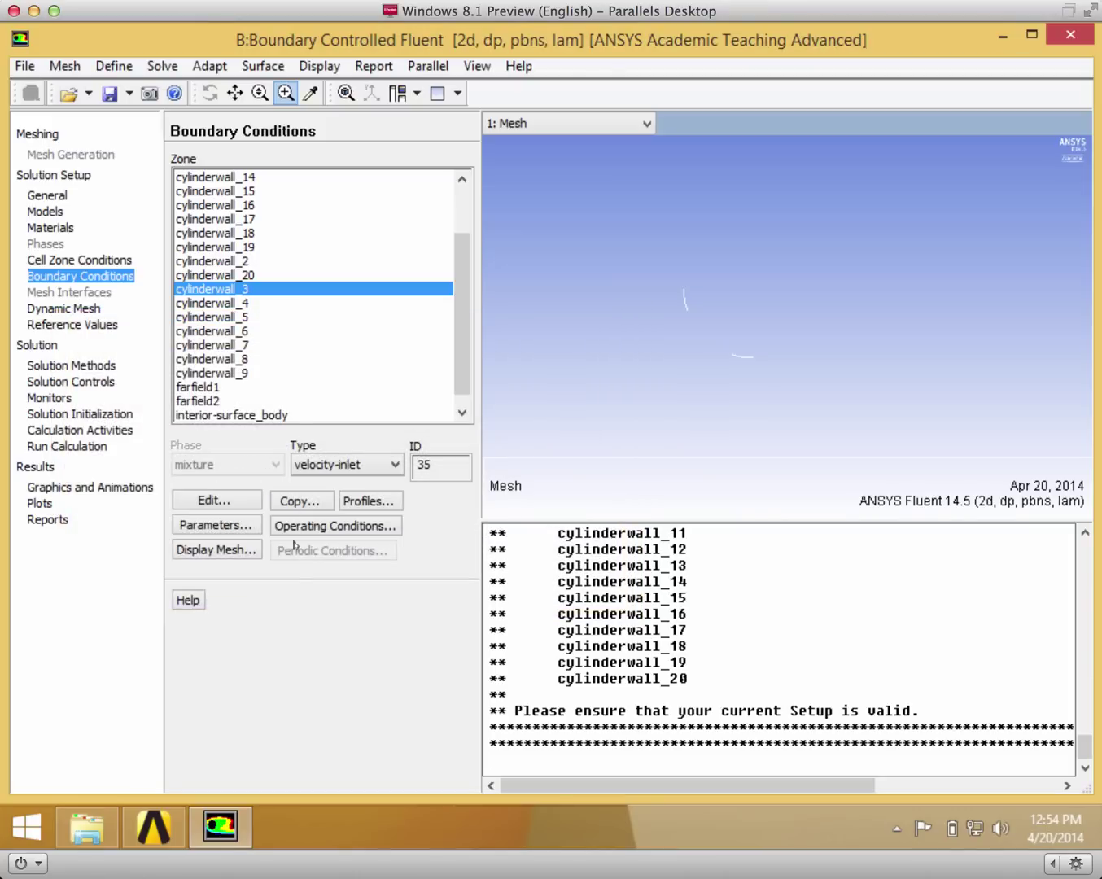
- Change cylinderwall_18's type to velocity-inlet and set its velocity magnitude to -0.4 m/s
left_click(253, 233)
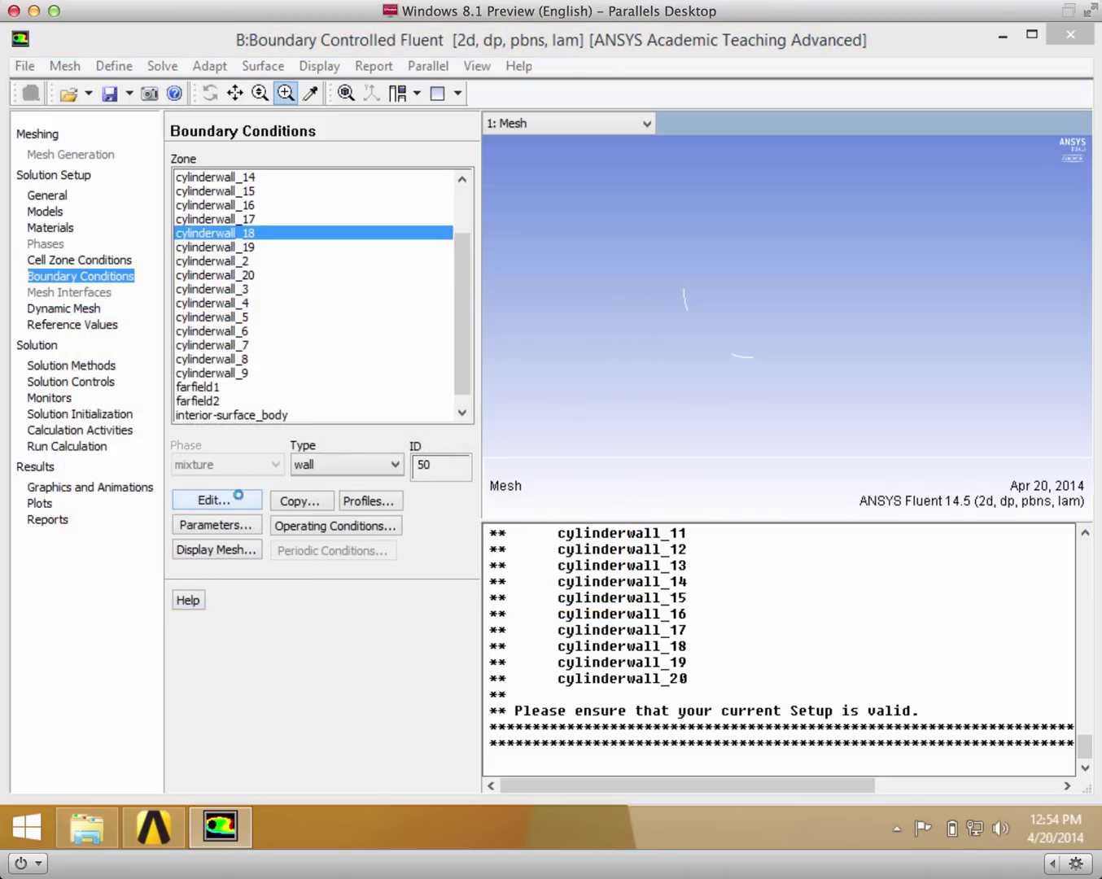
left_click(240, 498)
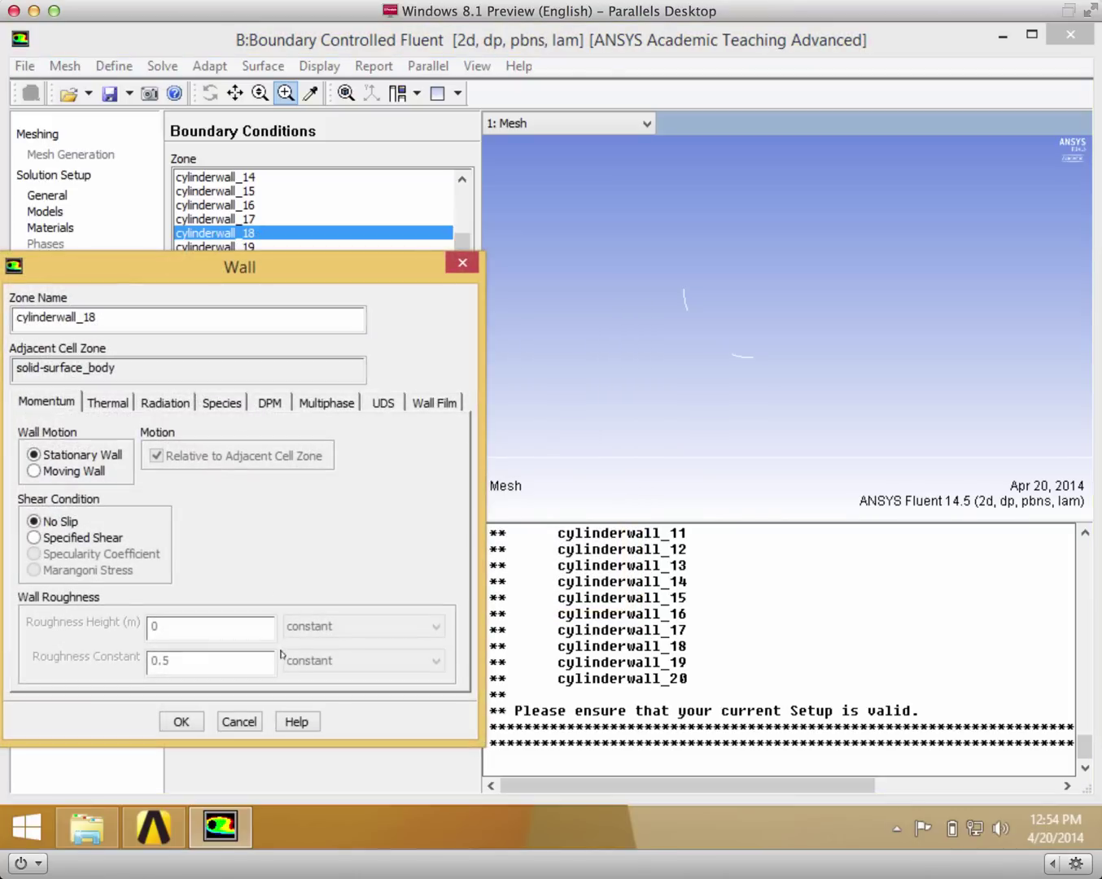
left_click(236, 721)
left_click(331, 462)
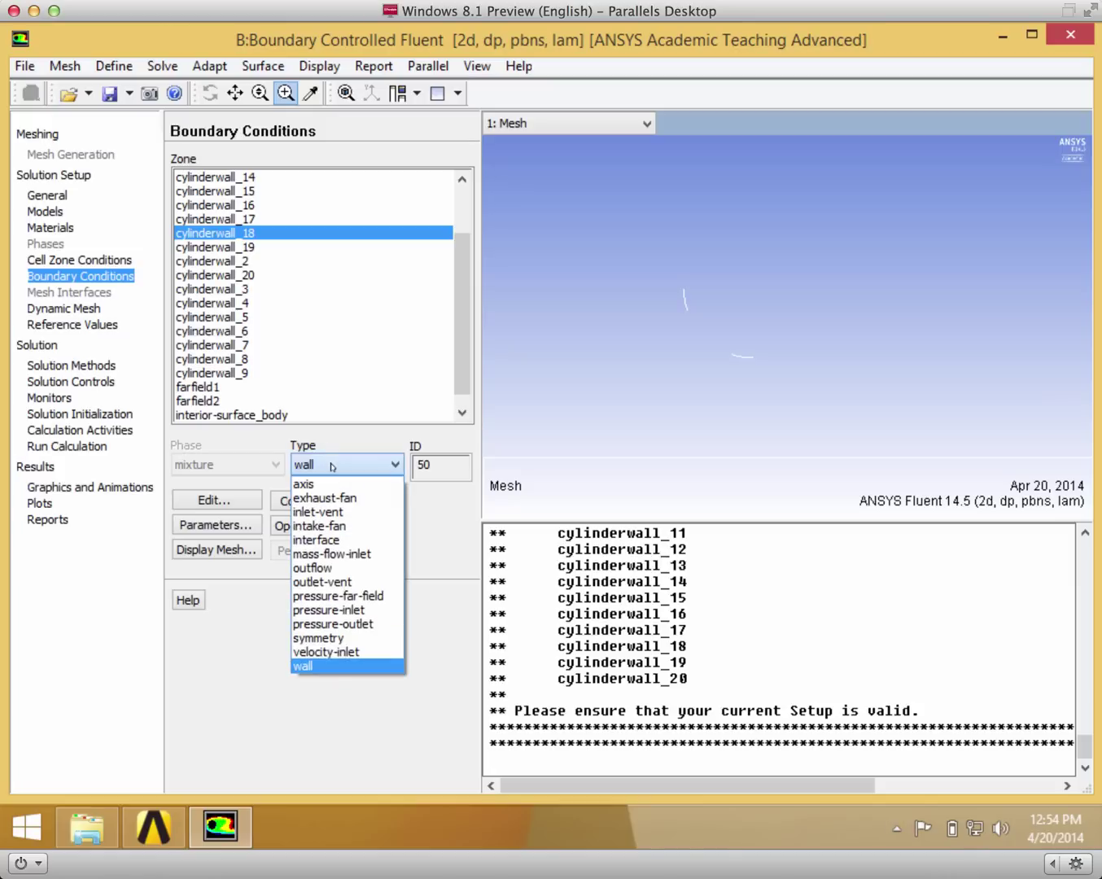
left_click(332, 653)
left_click(298, 506)
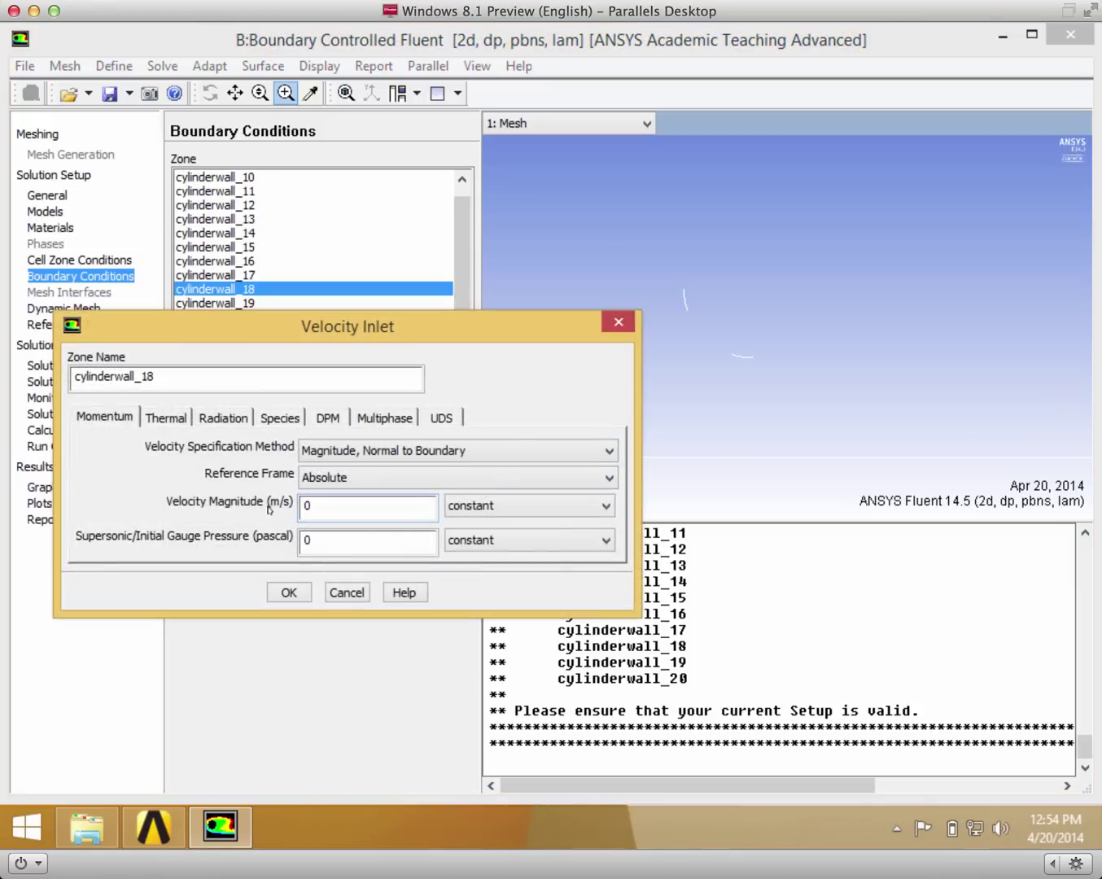
left_click(310, 505)
key("BackSpace")
type("-")
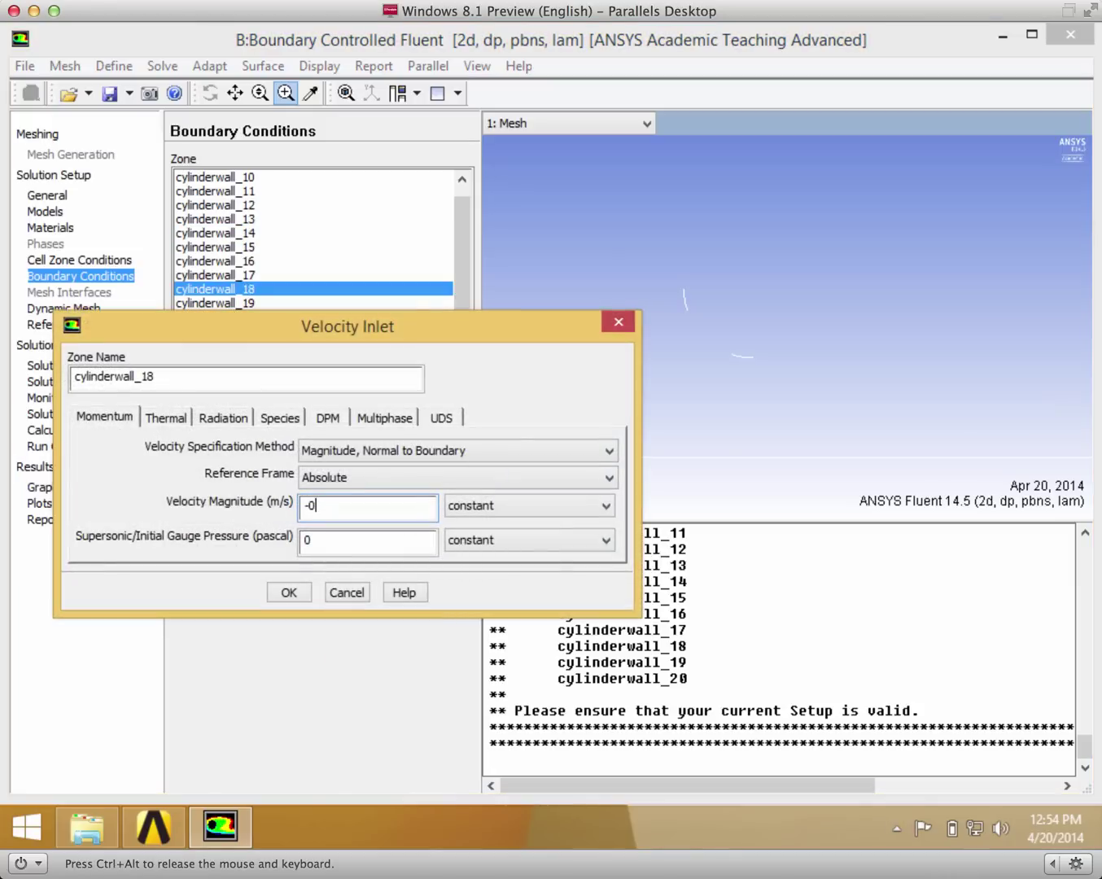
type("0.4")
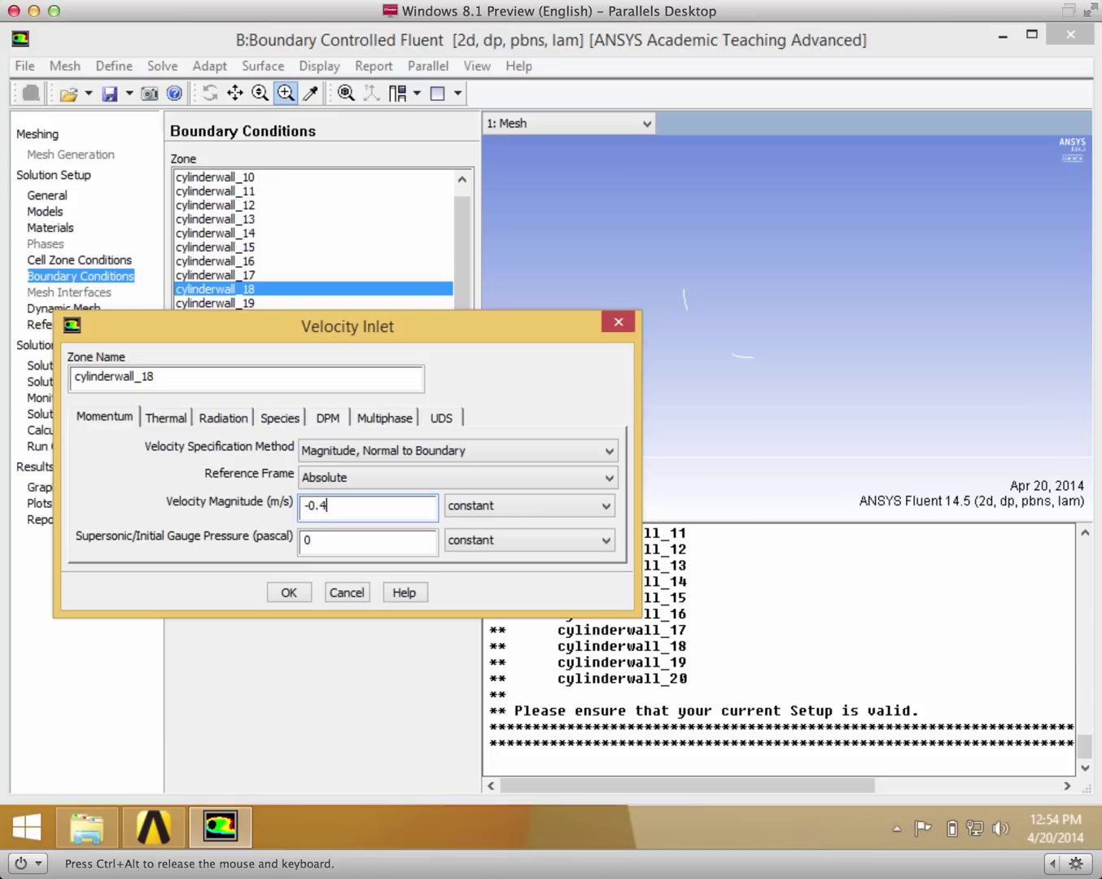
left_click(289, 592)
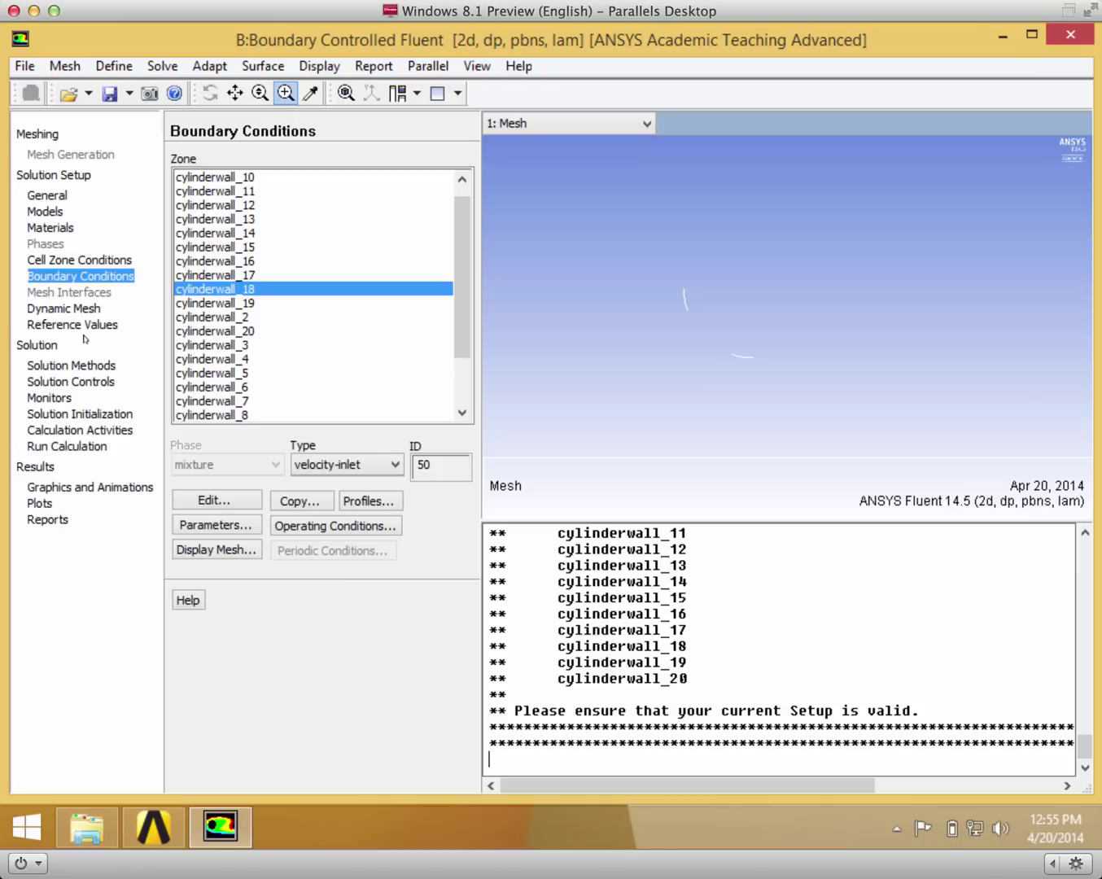
- Step from Reference Values through Solution Methods and Controls to the Monitors page
left_click(82, 324)
left_click(79, 366)
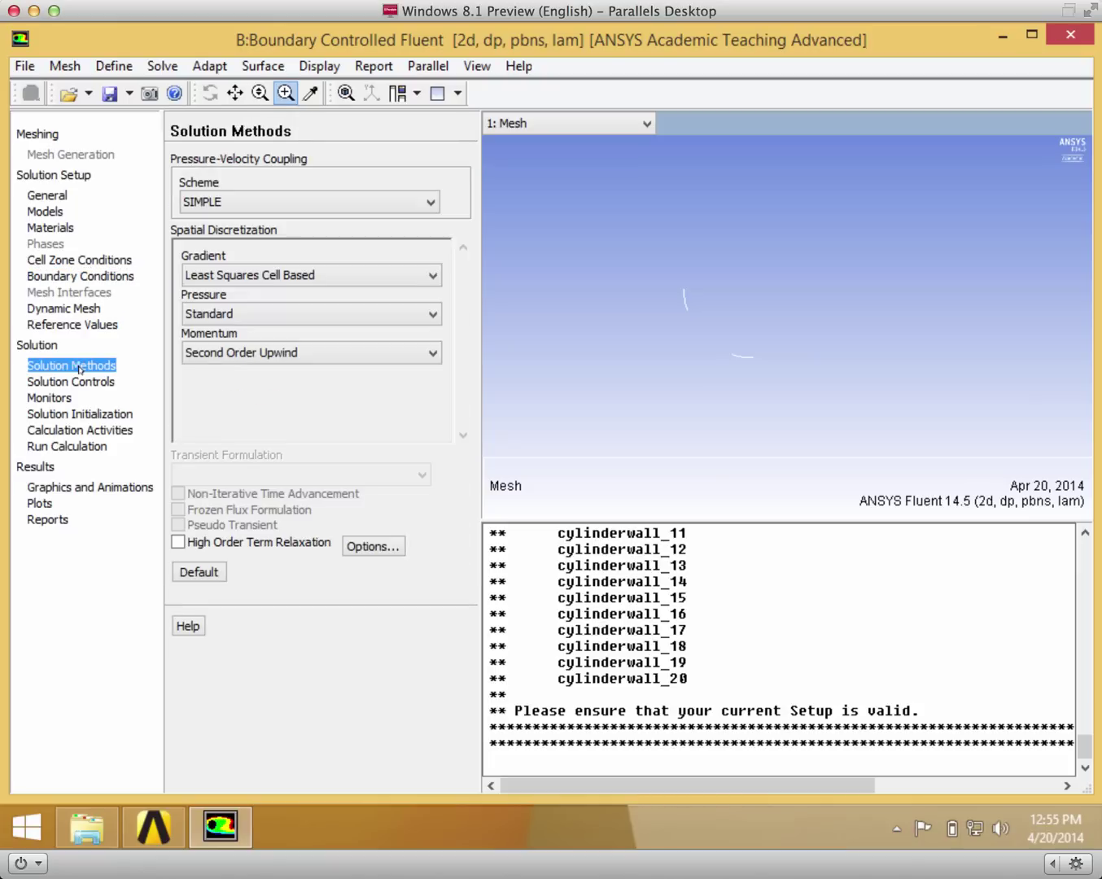
left_click(82, 383)
left_click(61, 399)
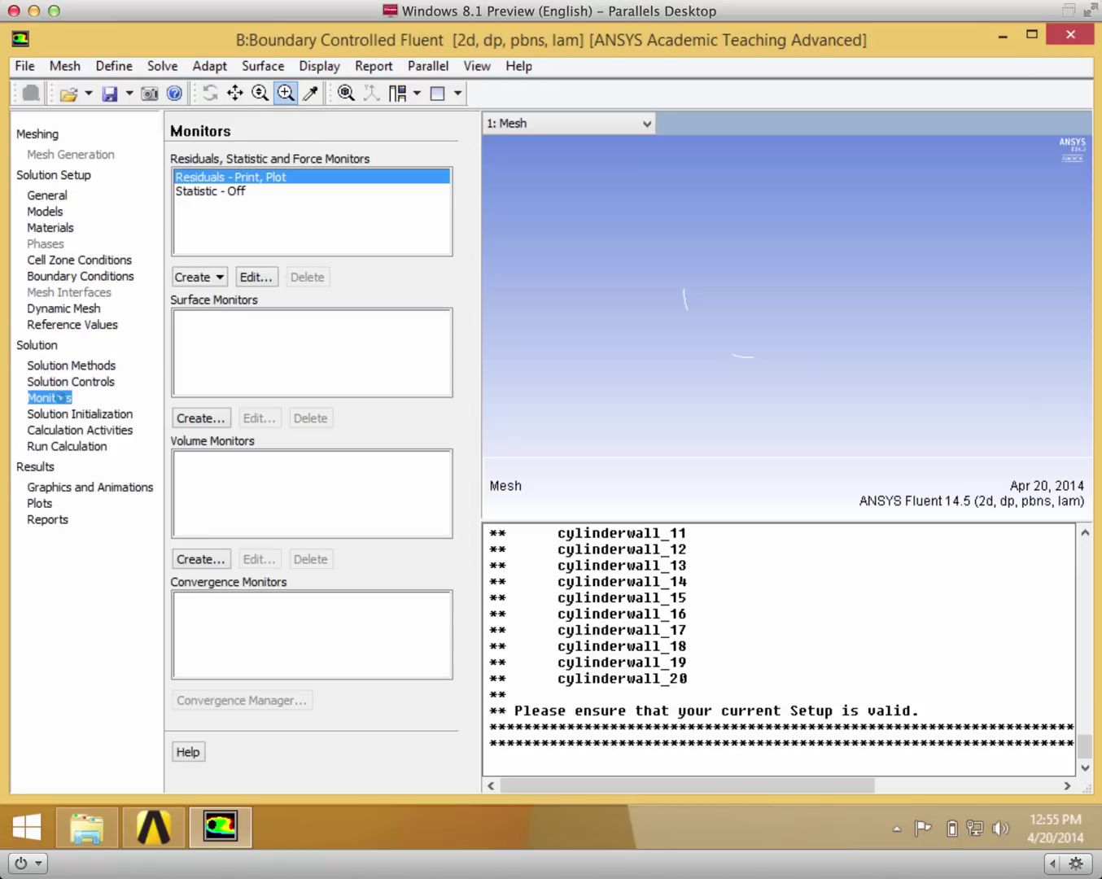
- Confirm the residual monitors keep their 1e-06 convergence criteria, leaving them unchanged
left_click(249, 278)
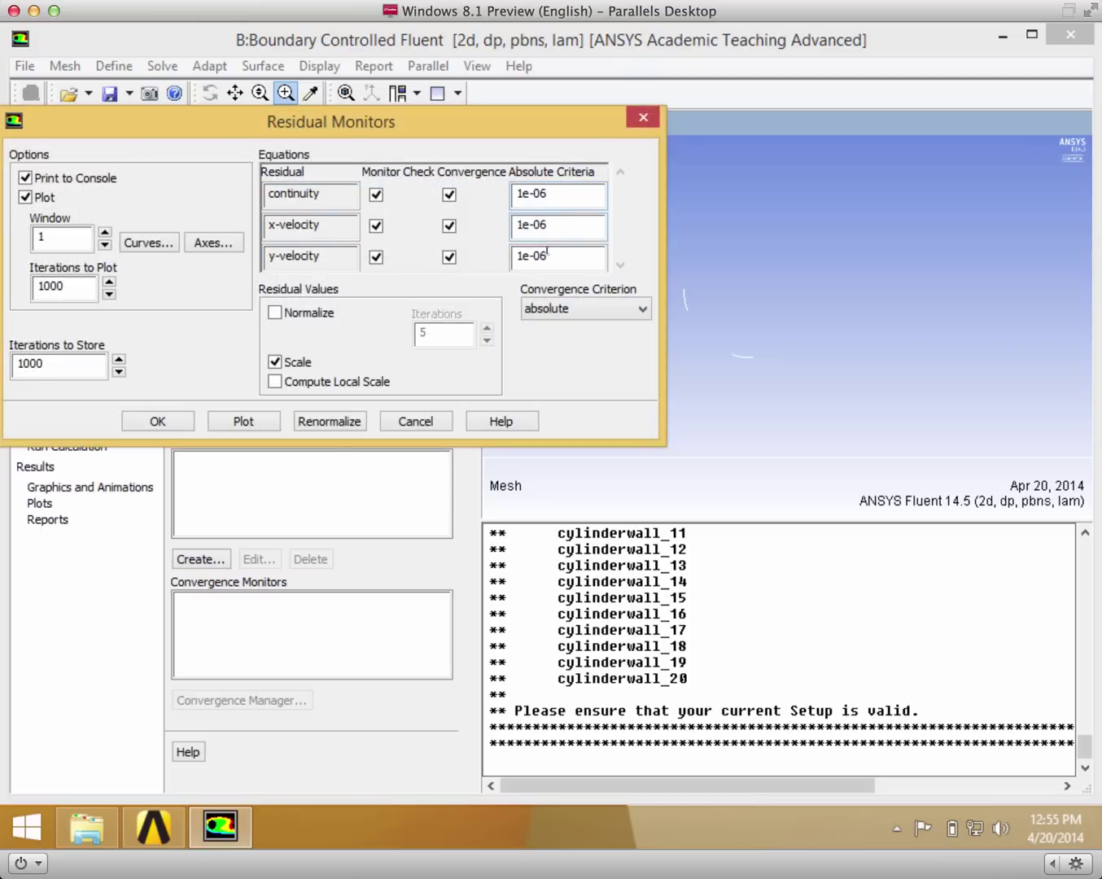
left_click(175, 421)
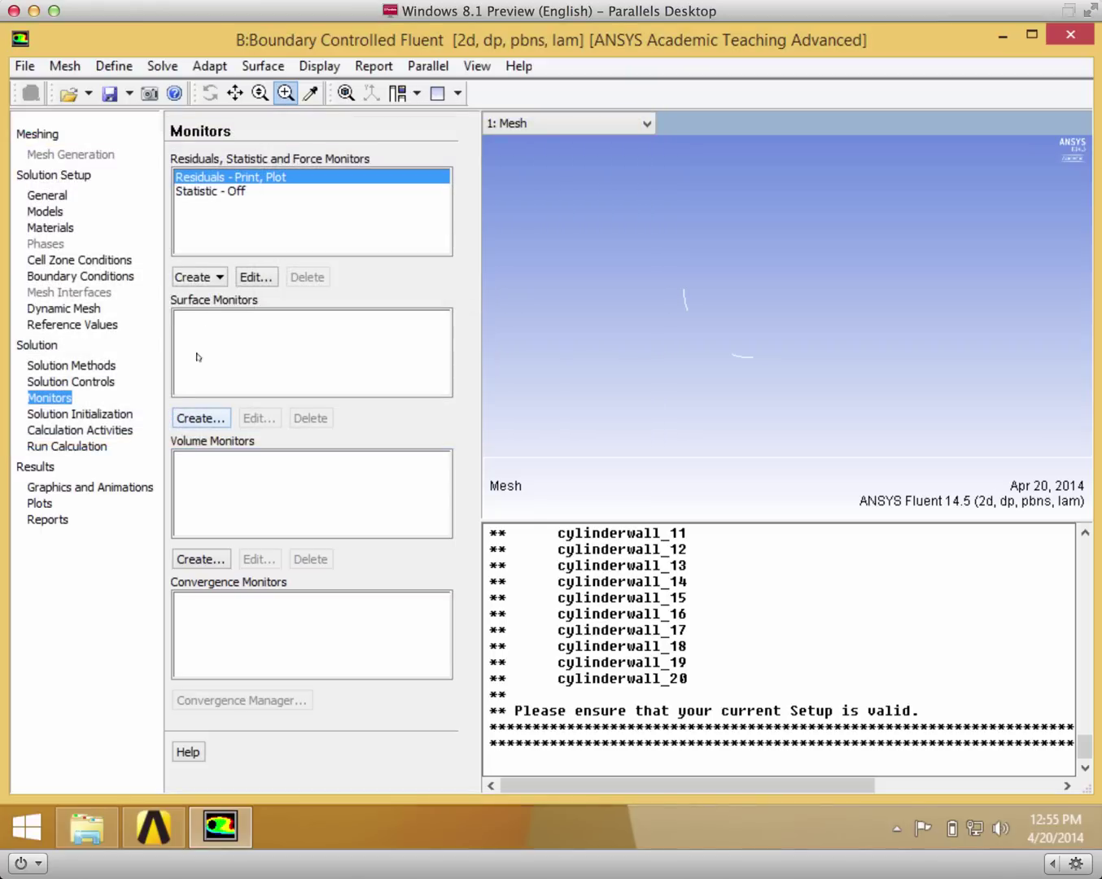
left_click(217, 276)
- Add lift monitor cl-1 with Print to Console and Plot in Window 2 enabled
left_click(216, 325)
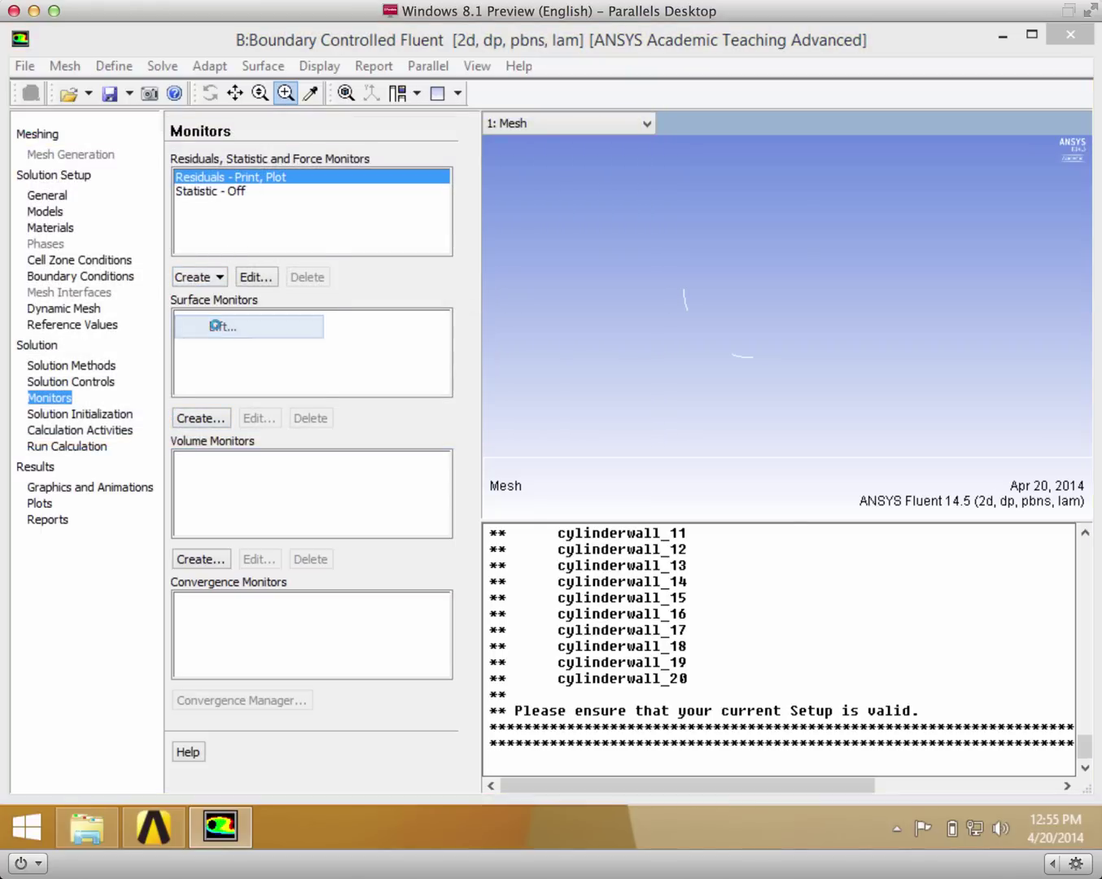
left_click(331, 307)
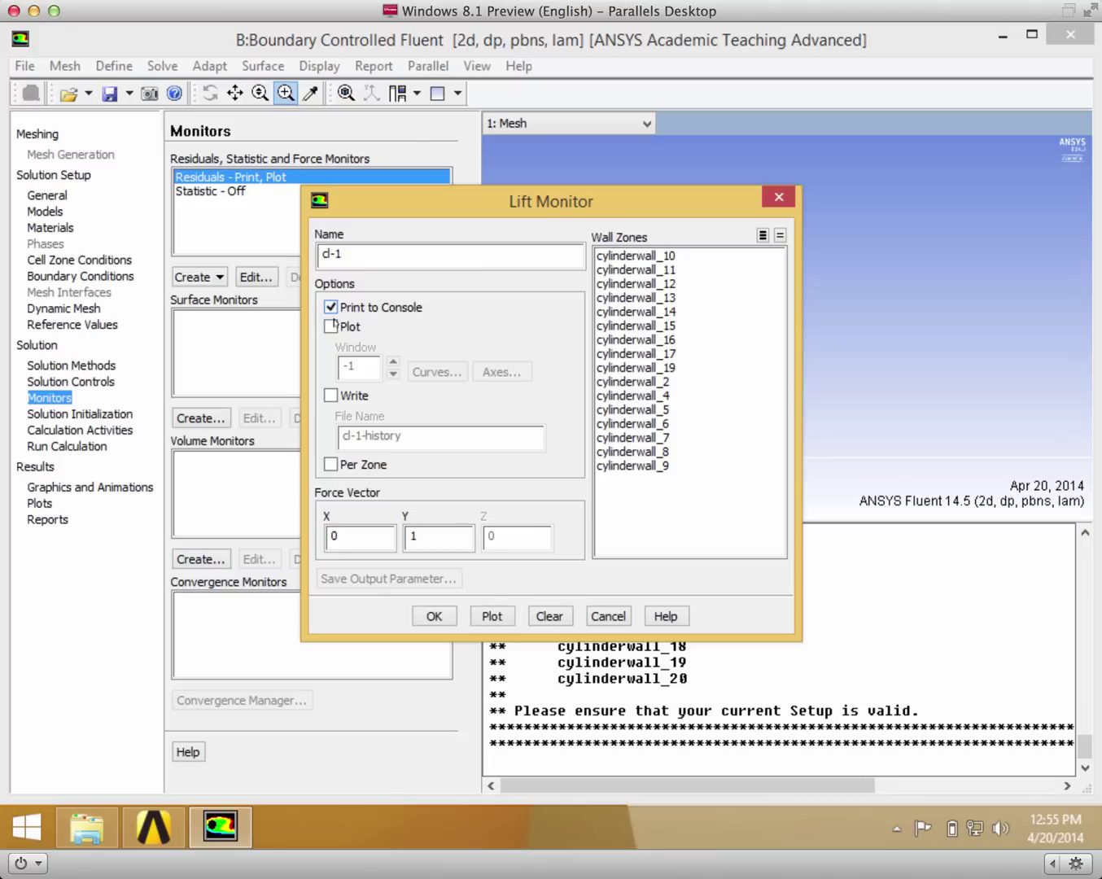
left_click(332, 327)
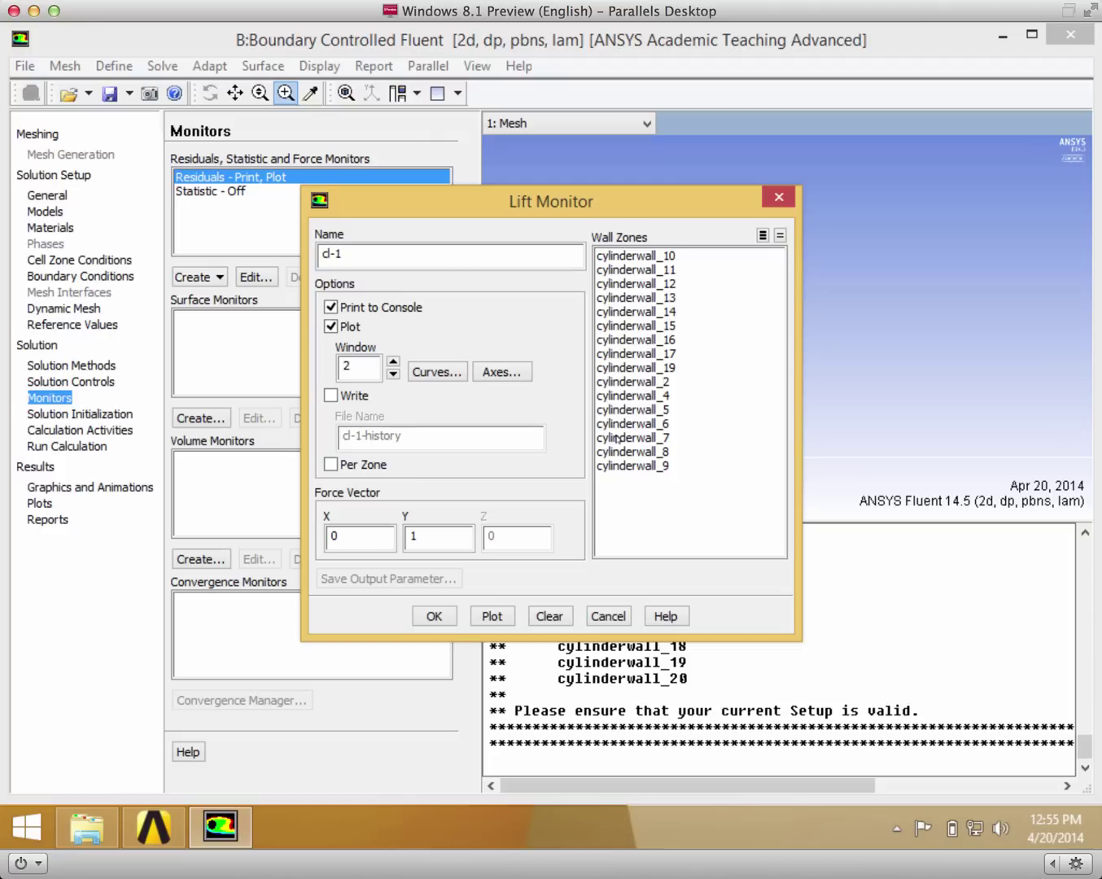
left_click(434, 616)
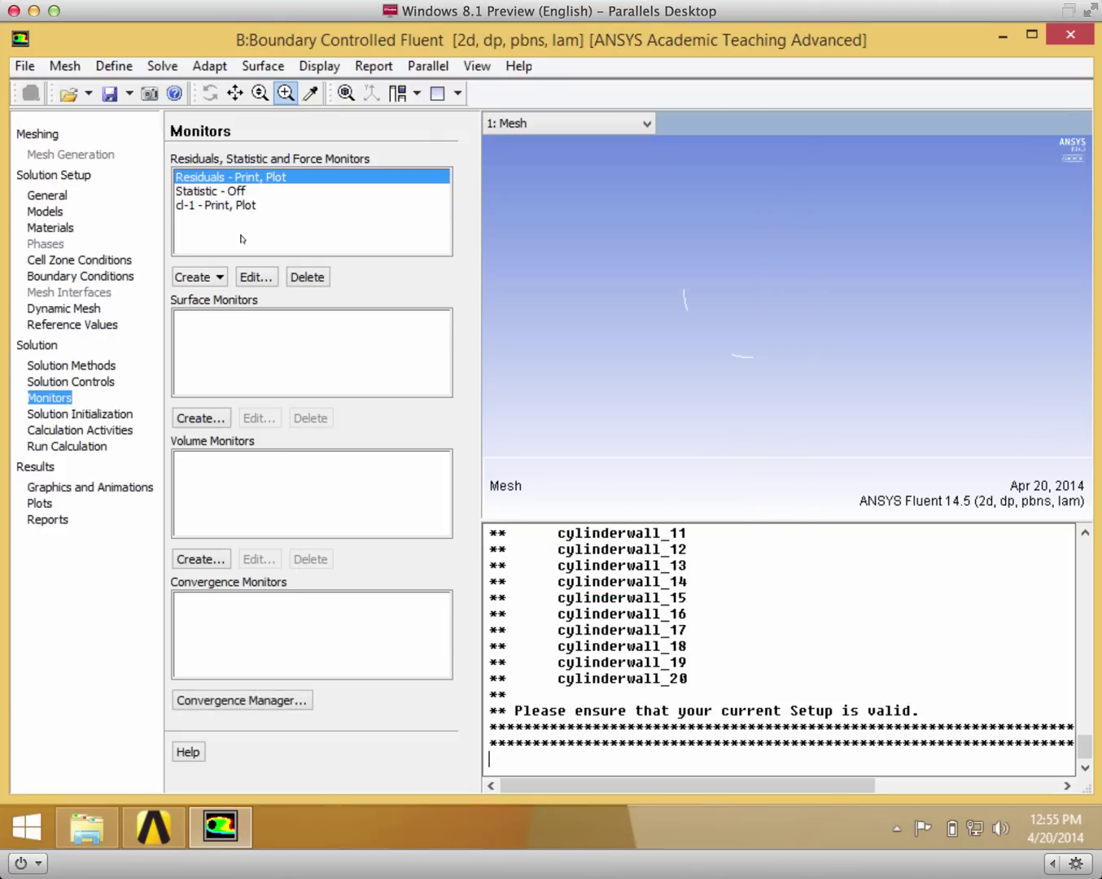
- Initialize the flow field with standard initialization computed from farfield1
left_click(70, 415)
left_click(233, 246)
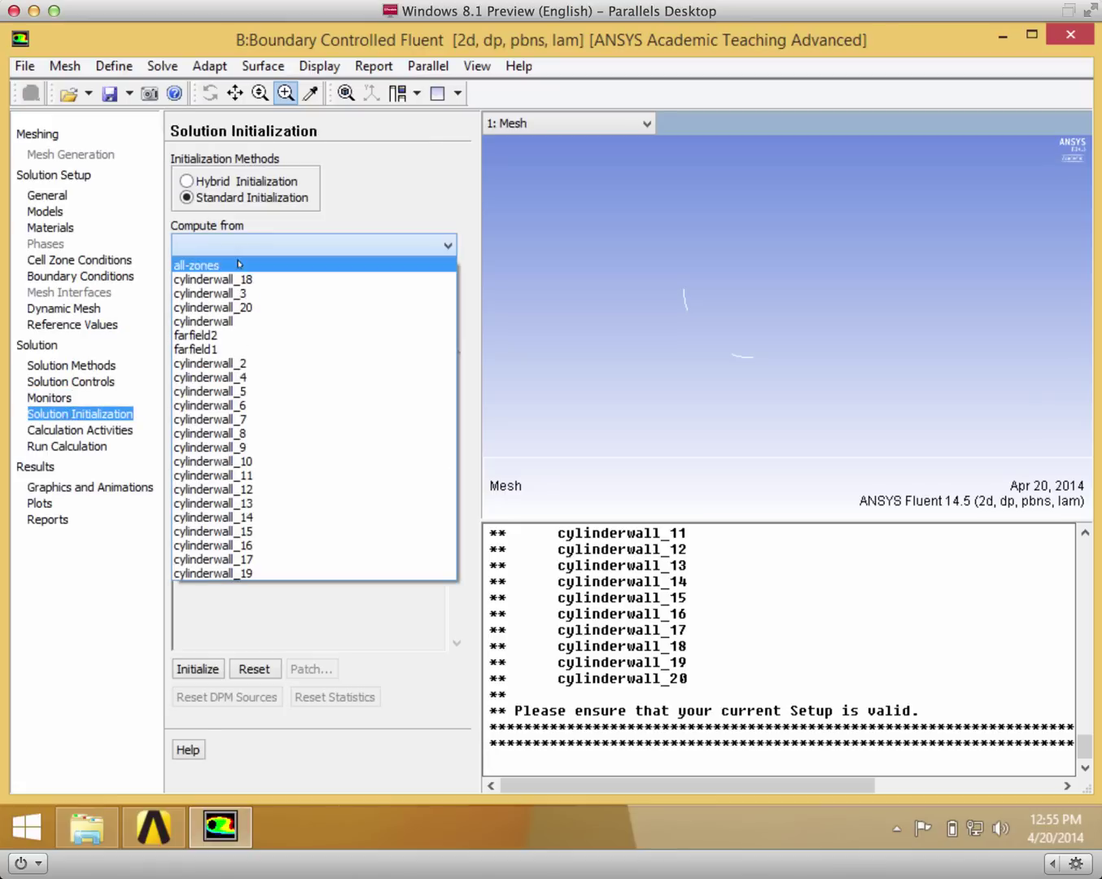
left_click(242, 349)
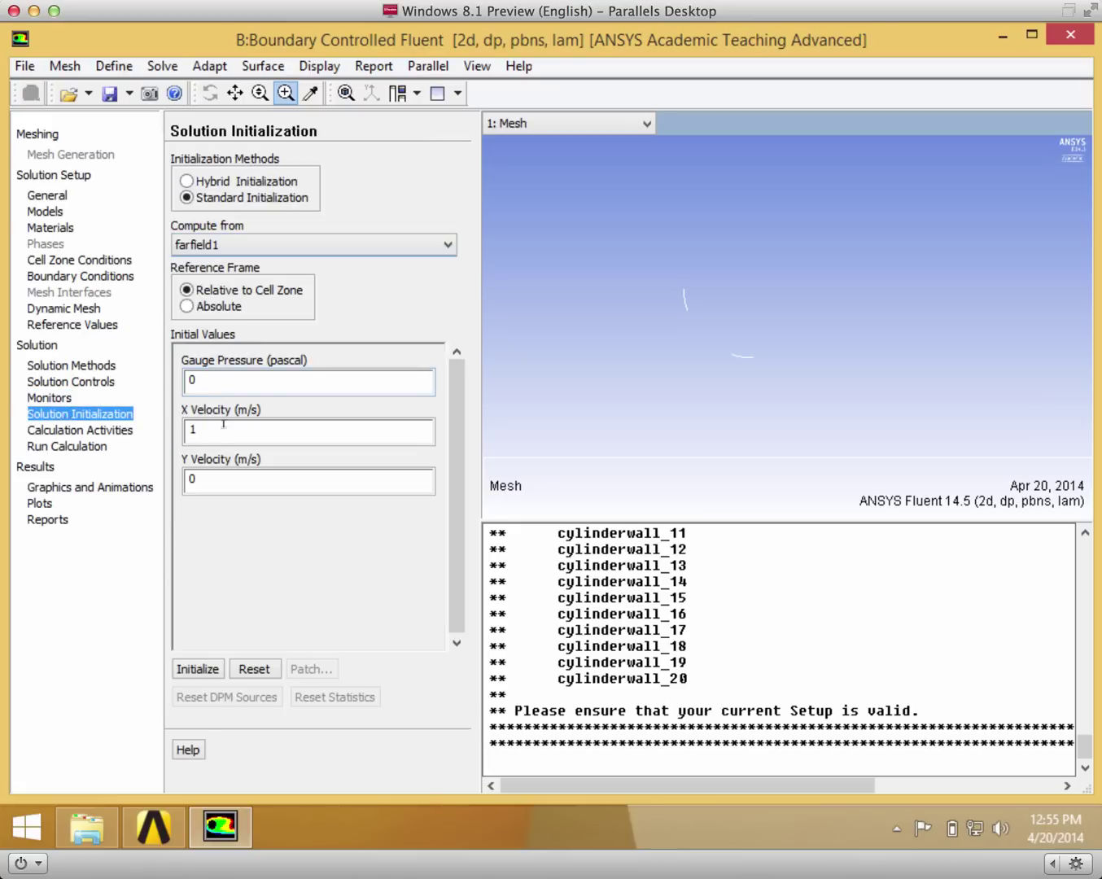
left_click(195, 669)
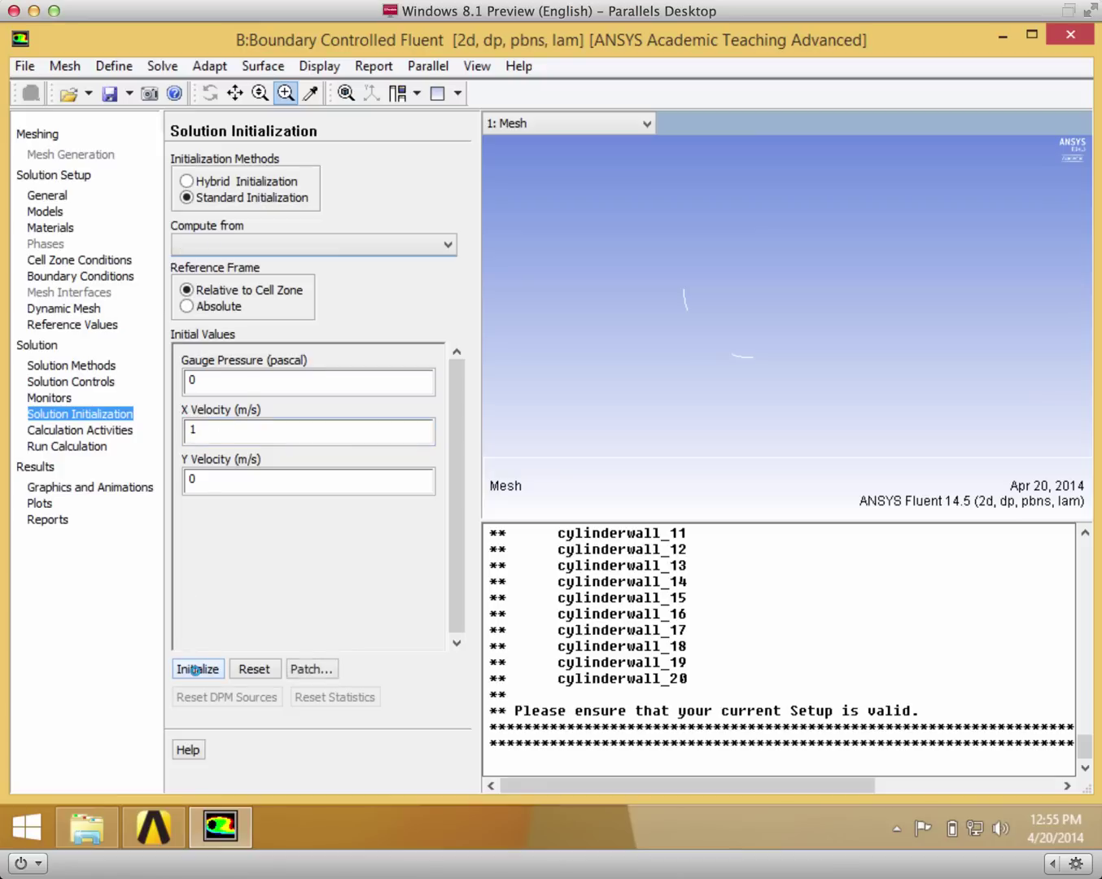
- View the Run Calculation page, then go back through Calculation Activities to Monitors
left_click(92, 447)
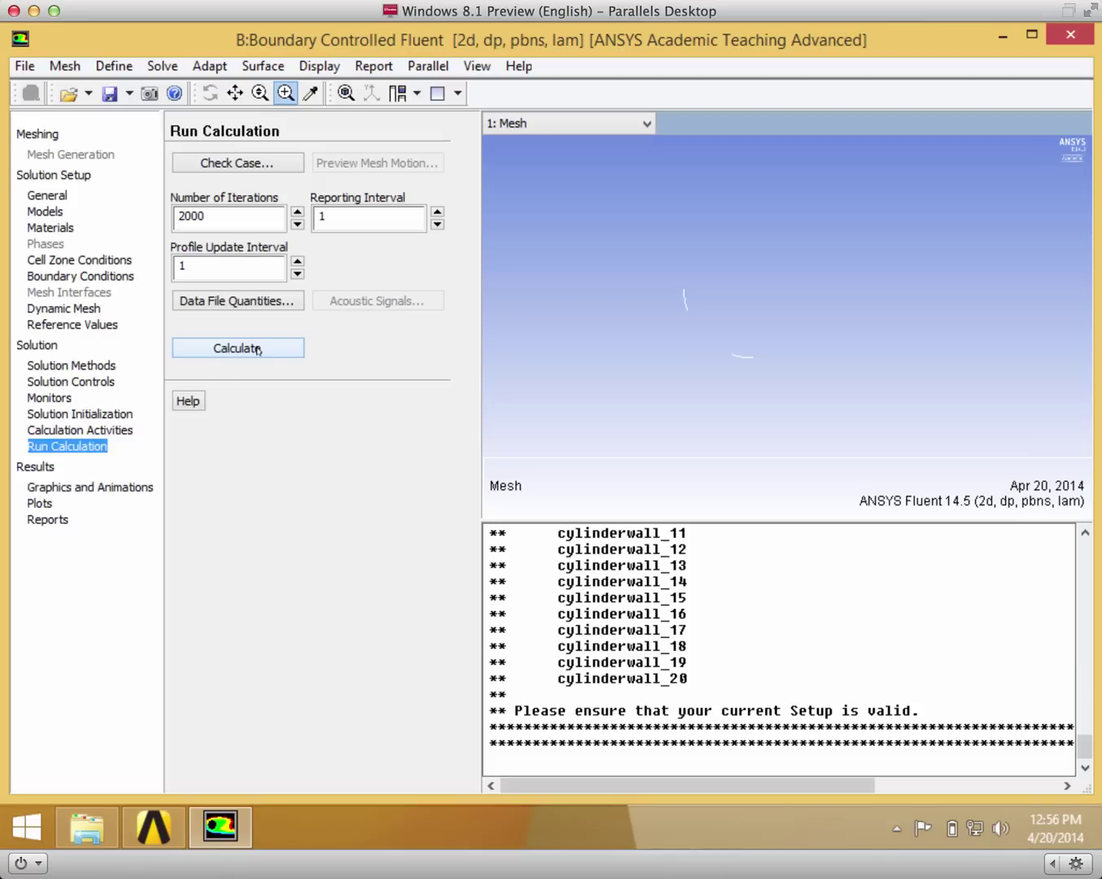
left_click(89, 414)
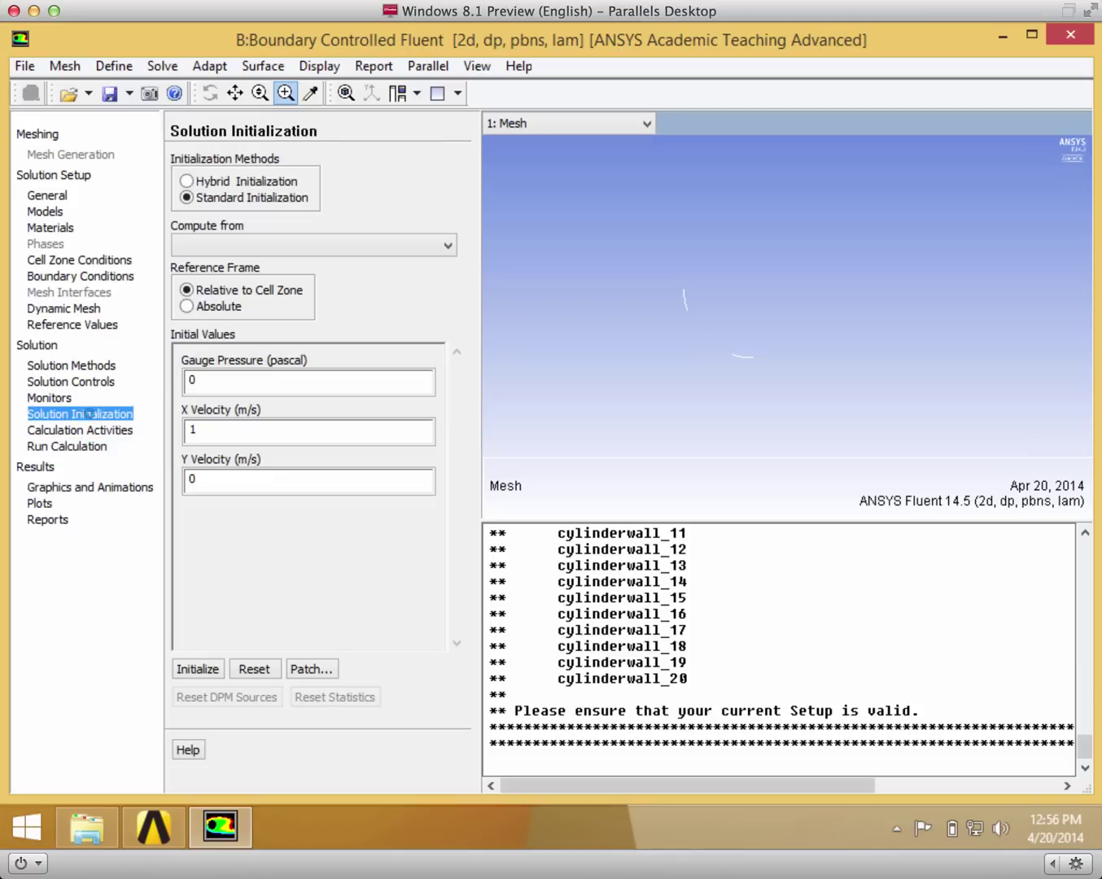
left_click(88, 429)
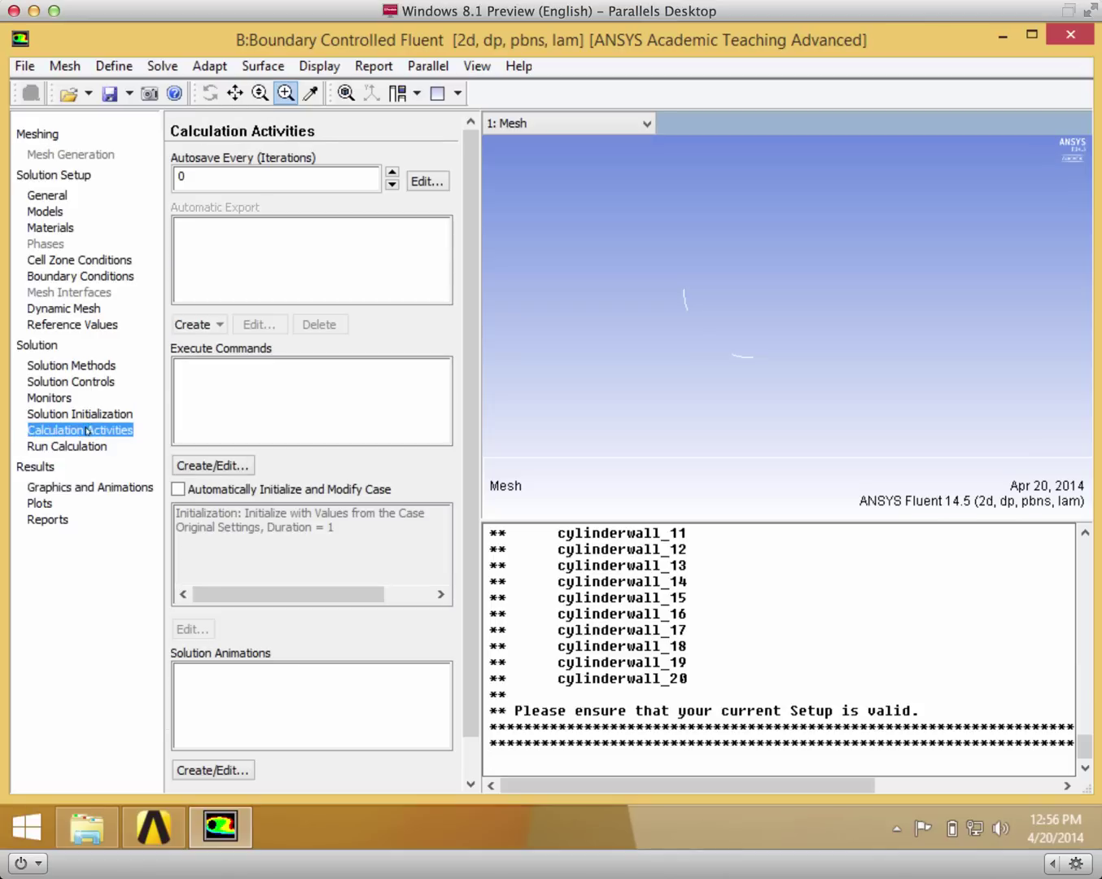
left_click(48, 399)
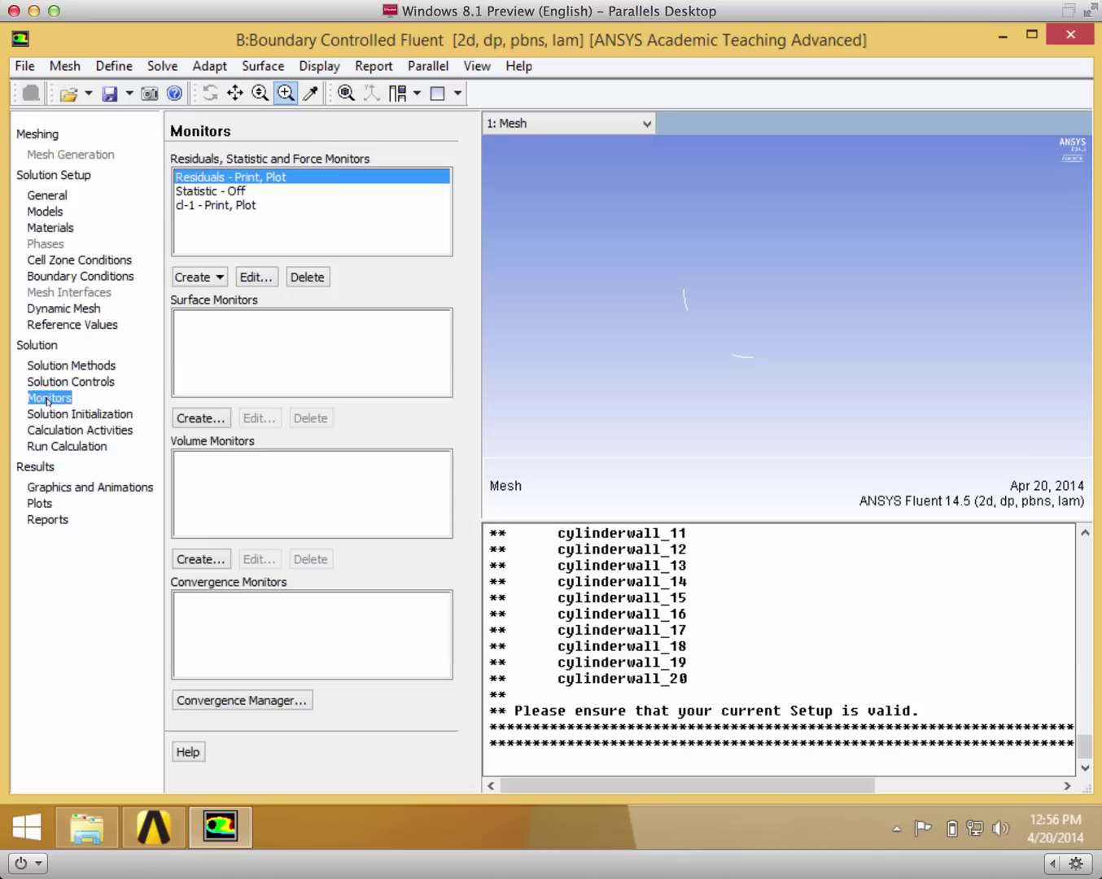
left_click(220, 205)
left_click(255, 276)
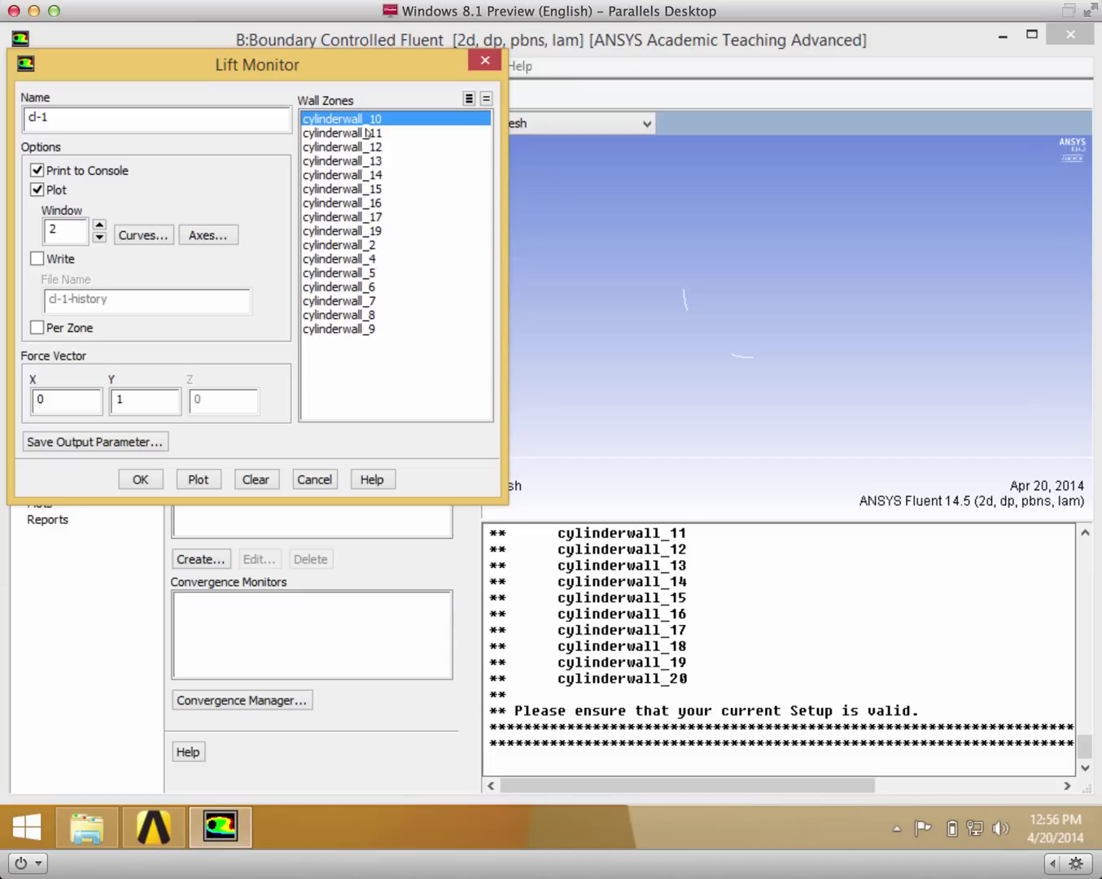
left_click(141, 480)
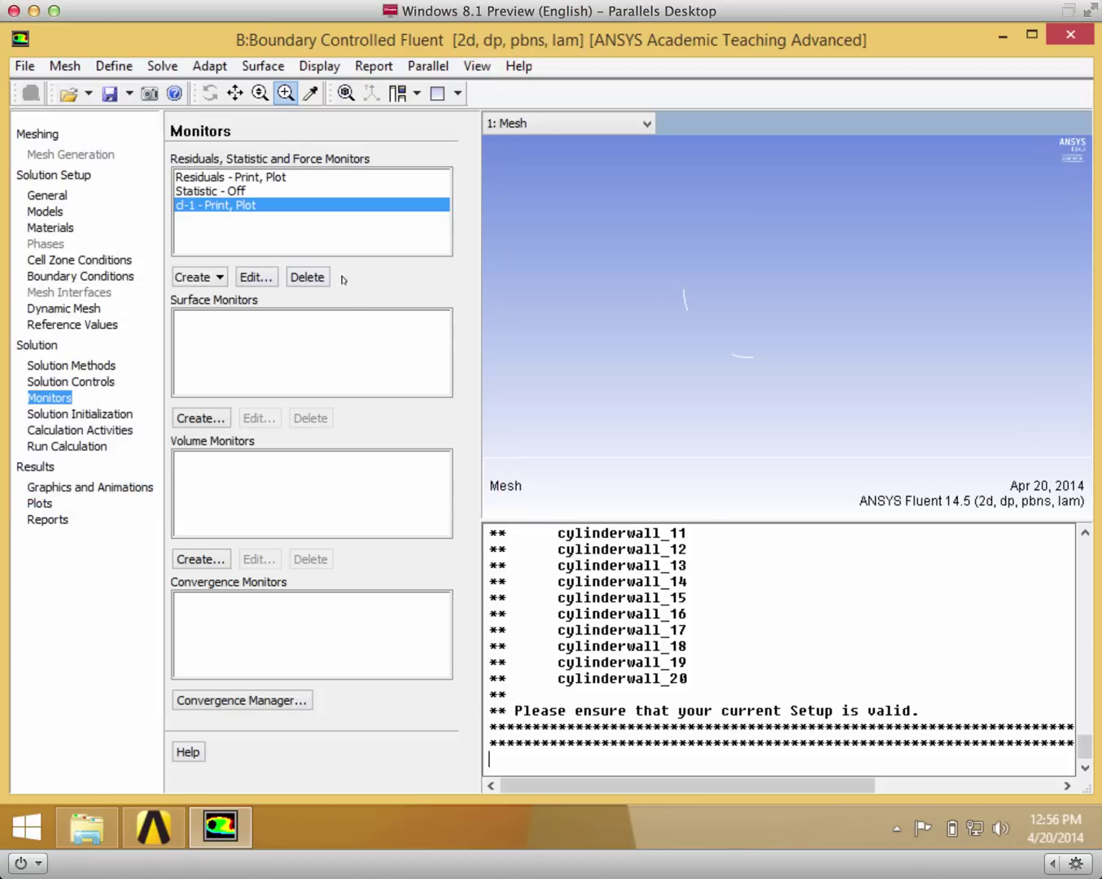